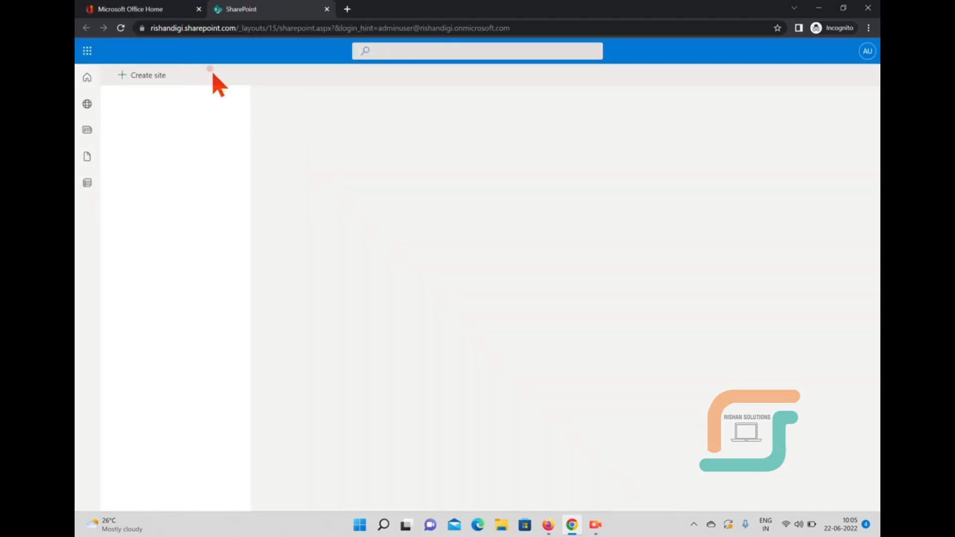
double_click(184, 27)
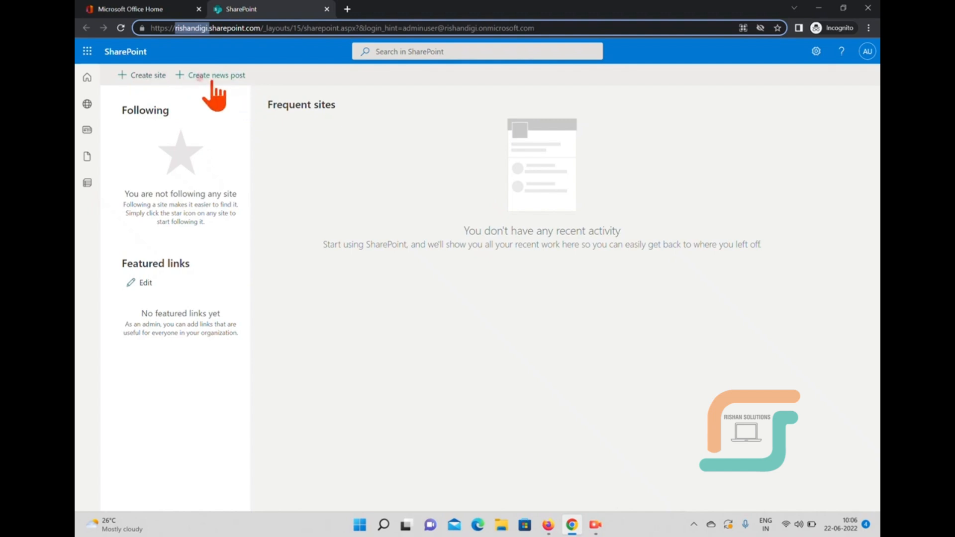
Start creating a team site and enter "Office team" as its site name
click(142, 74)
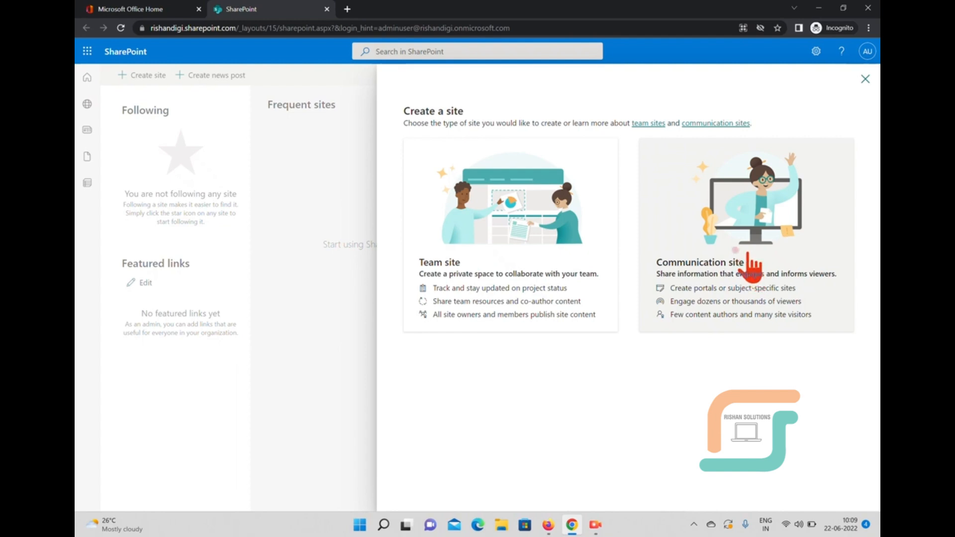
click(492, 234)
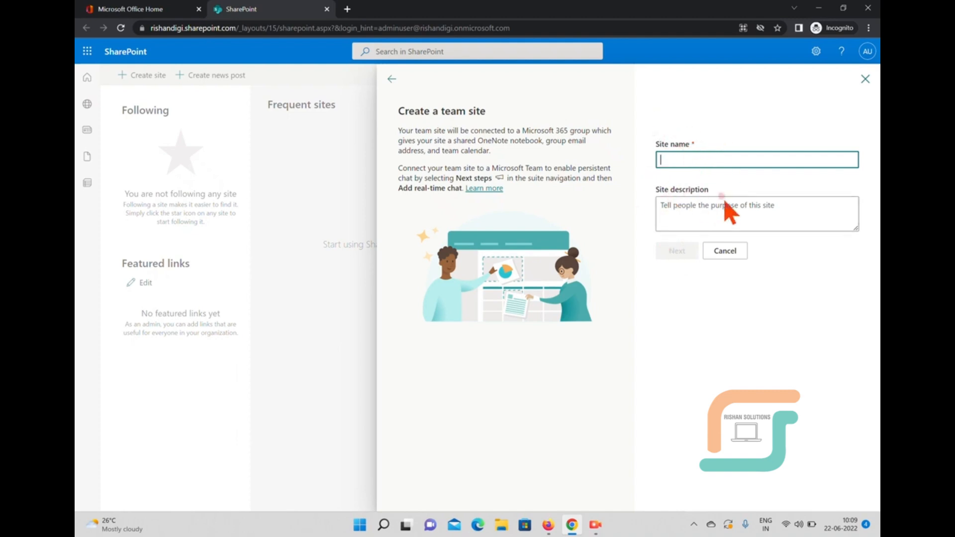
click(688, 159)
text(M)
key(BackSpace)
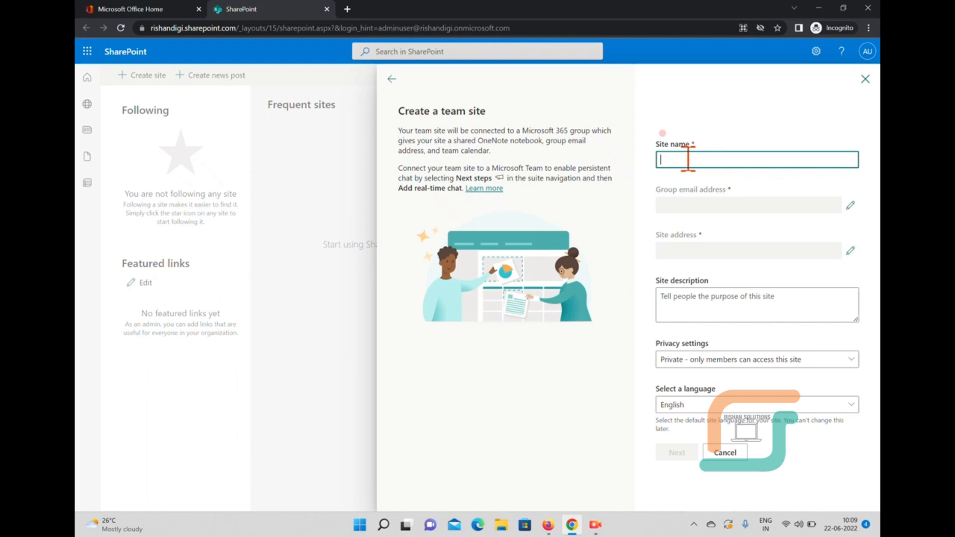
text(Office team)
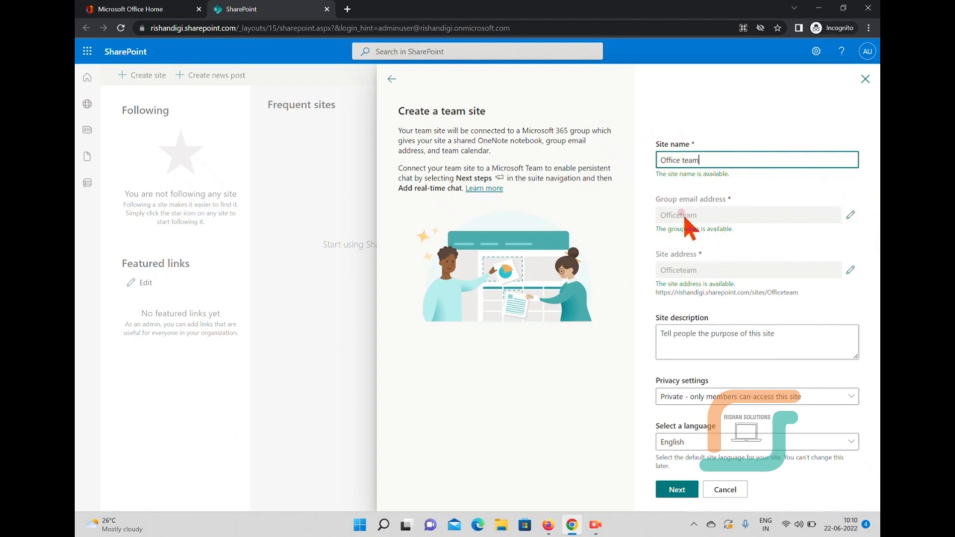
Change the team site's group email address to OffTeam
click(850, 215)
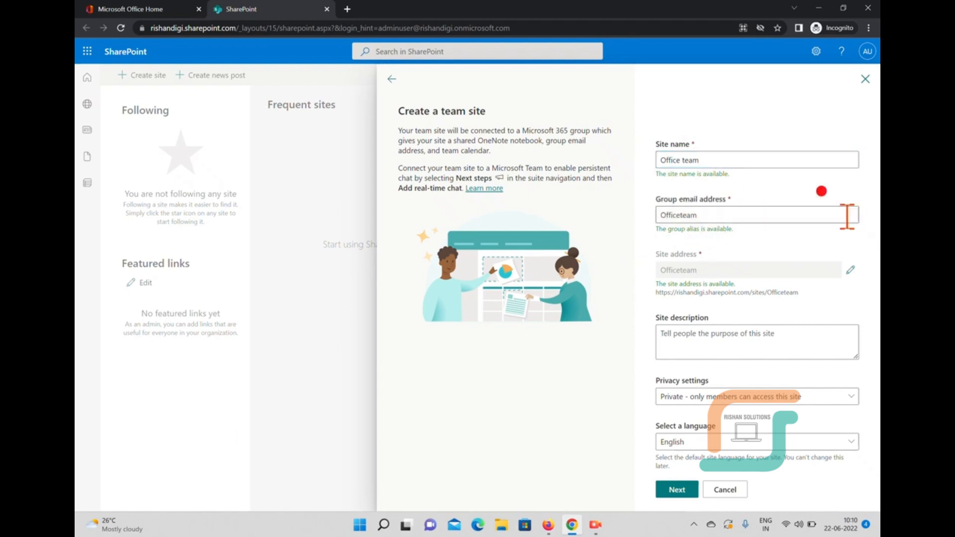
click(732, 219)
key(BackSpace)
key(BackSpace)
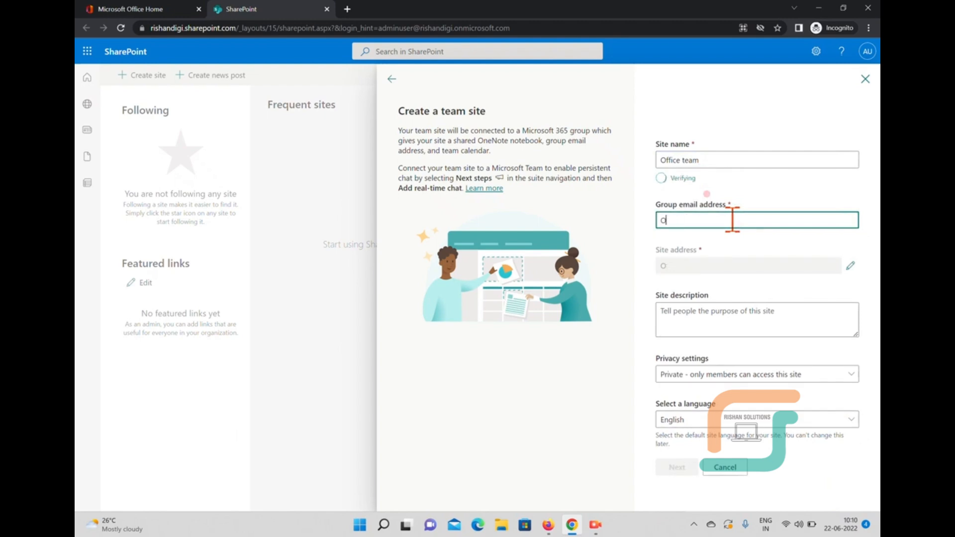
text(IffTeam)
click(668, 220)
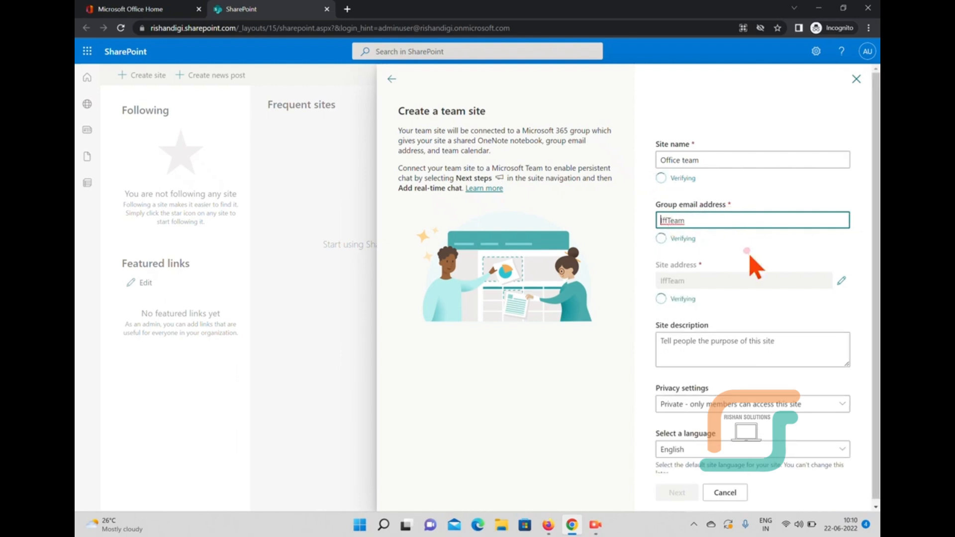
key(BackSpace)
text(O)
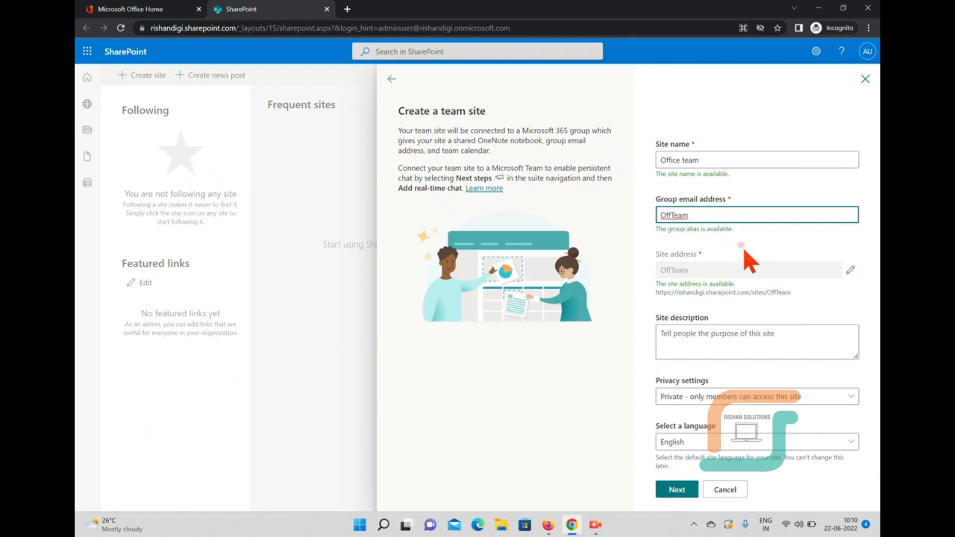
Change the team site's address to OfficeTeam
click(851, 269)
click(702, 274)
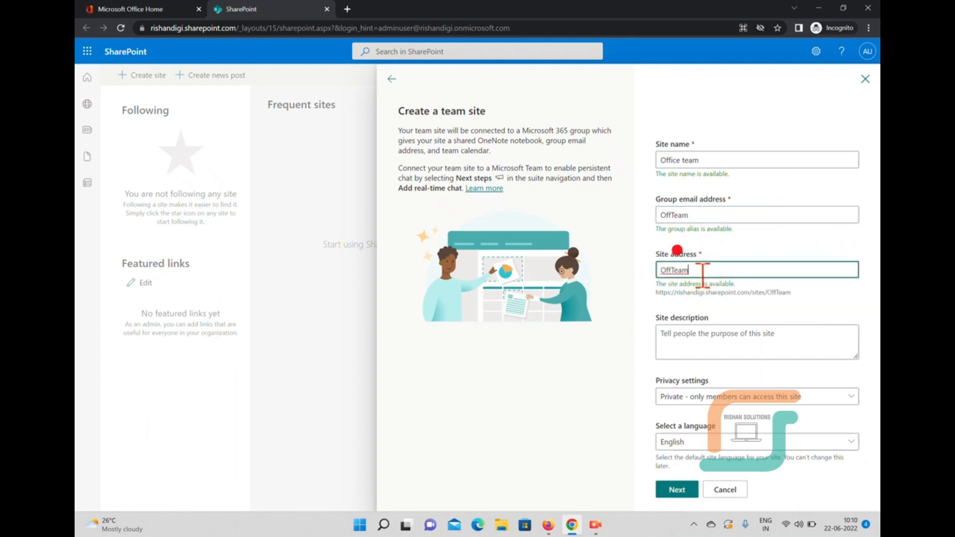
key(BackSpace)
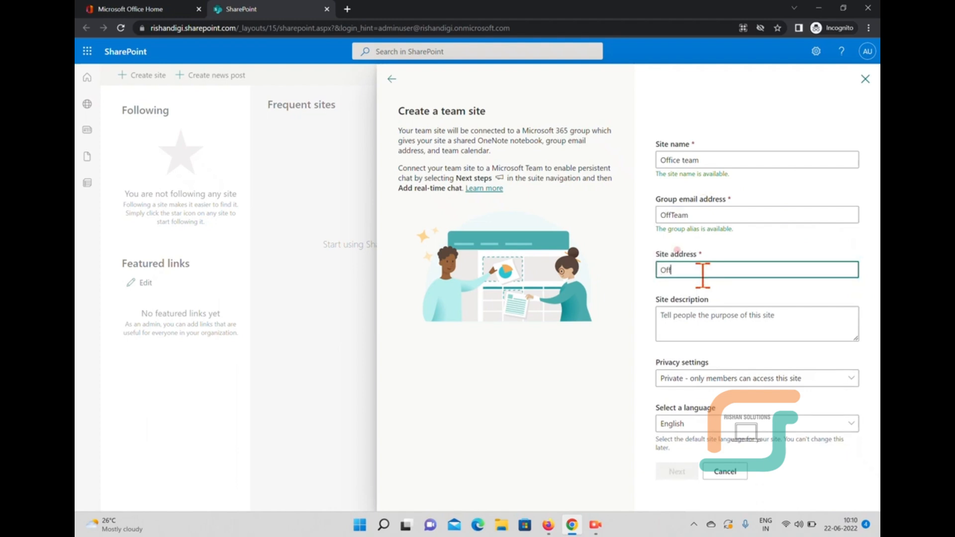
text(iceTeam)
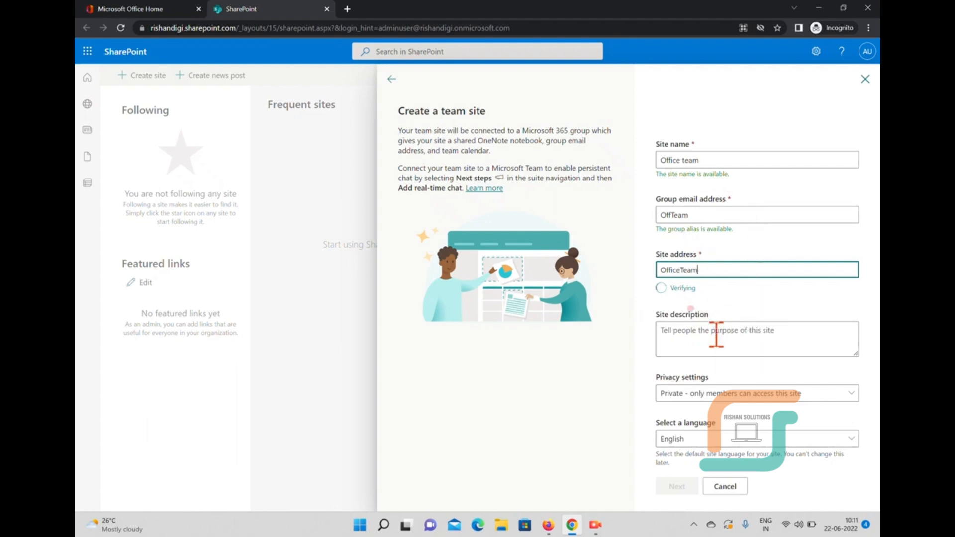
Enter the site description "I am just creating for Demo purpose."
click(785, 337)
text(I am just creating fo)
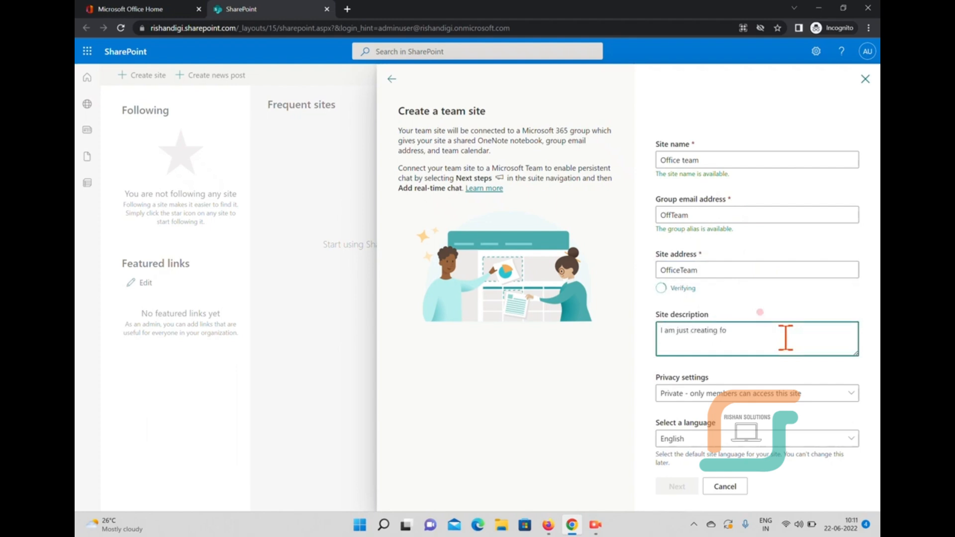
text(r Demo purpose)
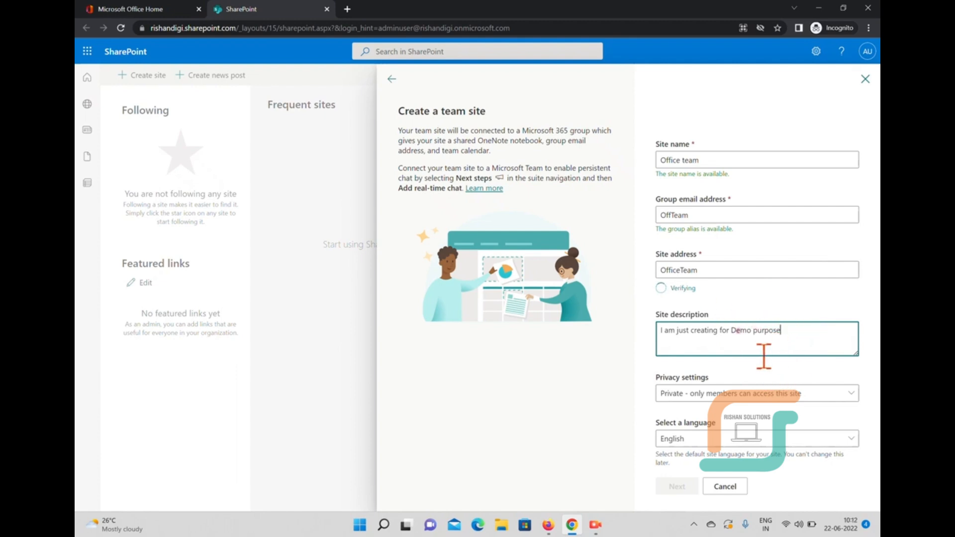
text(.)
Choose "Private - only members can access this site" as the privacy setting and English as the site language
click(702, 395)
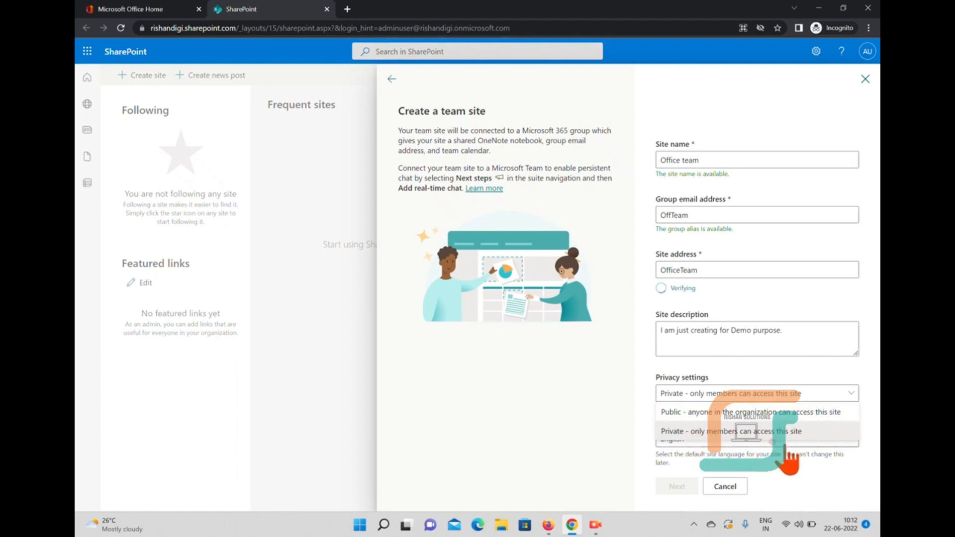
click(757, 433)
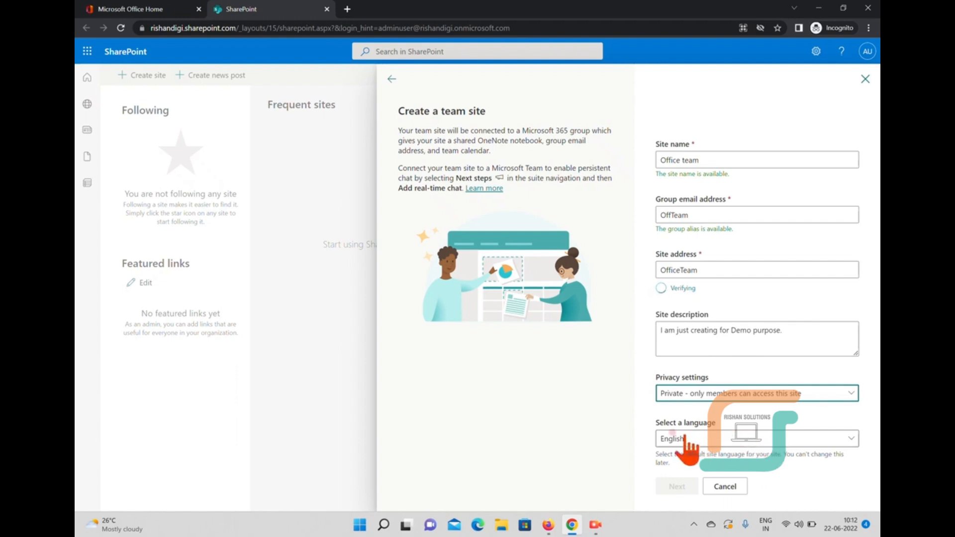
click(721, 439)
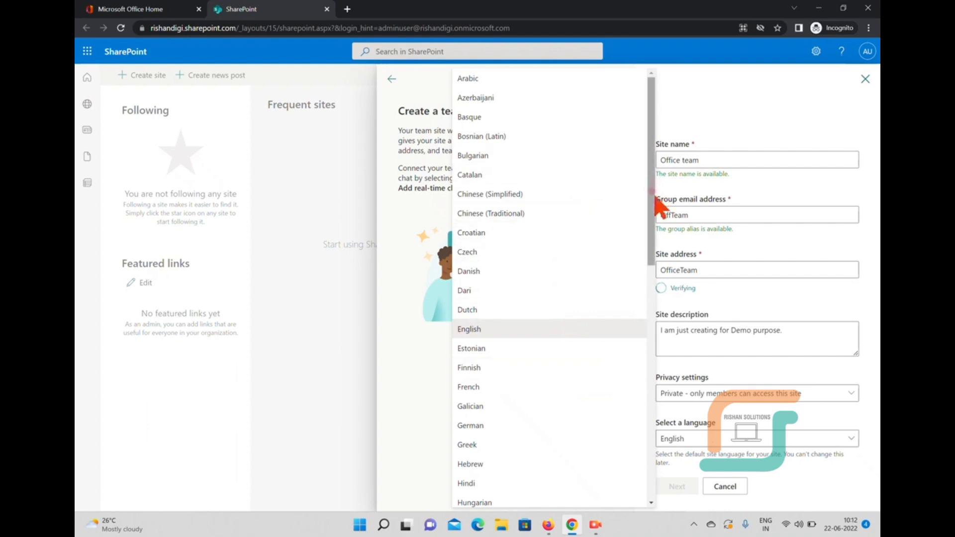
drag(654, 199, 597, 264)
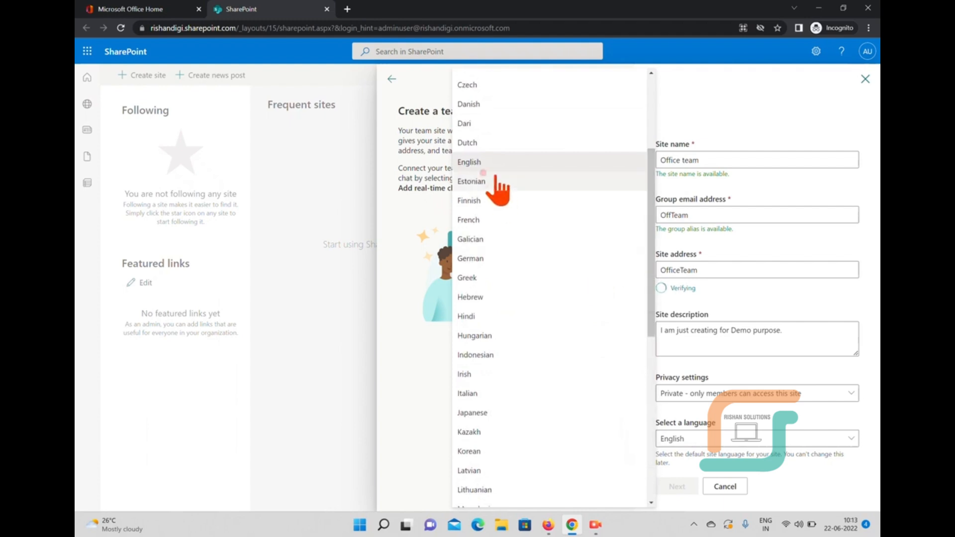
click(491, 163)
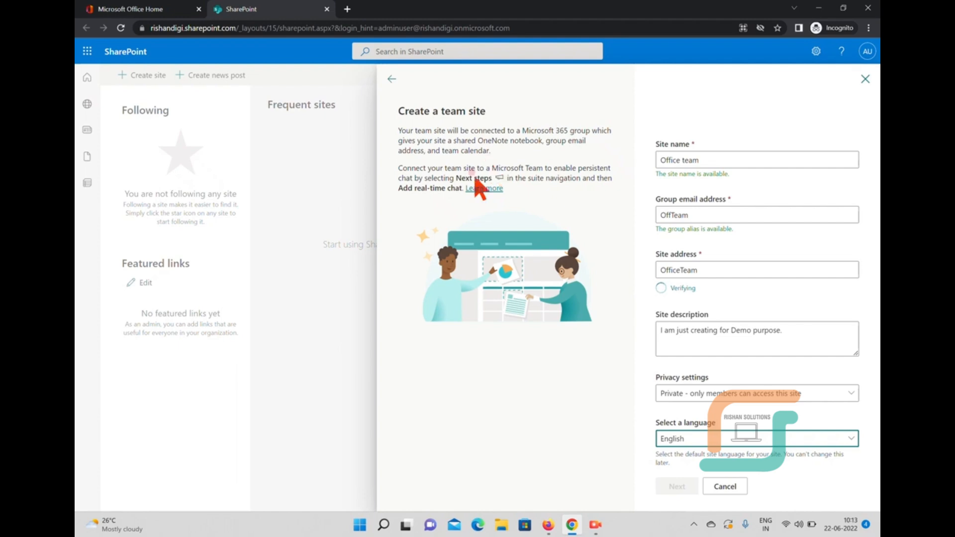
Replace the team site's address with offteam
click(707, 274)
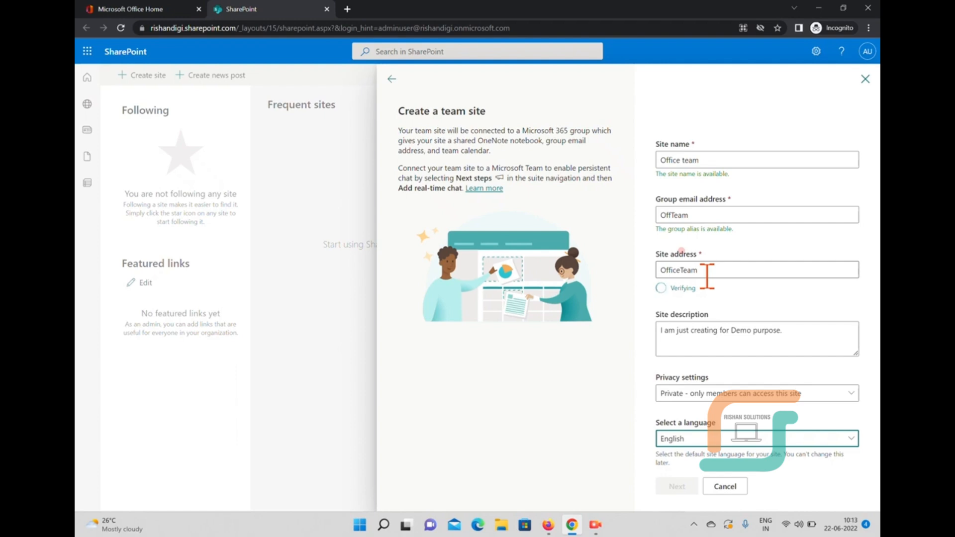
drag(729, 271, 635, 274)
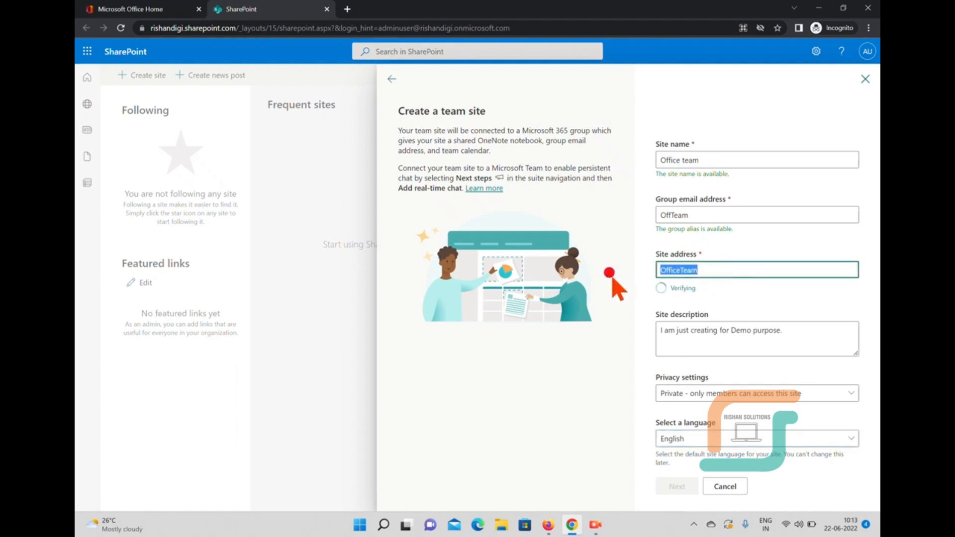
key(BackSpace)
text(off)
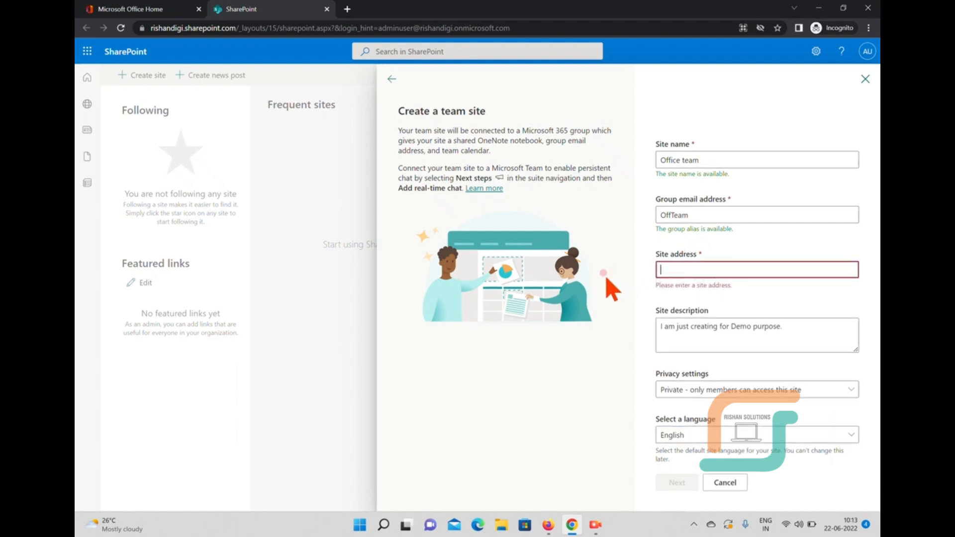
text(team)
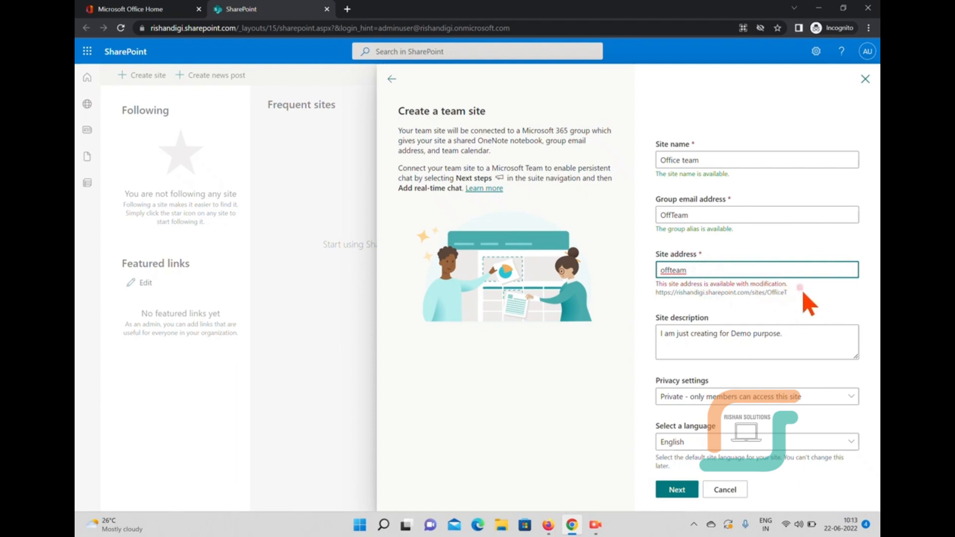
Finish creating the team site without adding members, then dismiss the site design prompt and the Next steps suggestions
click(665, 491)
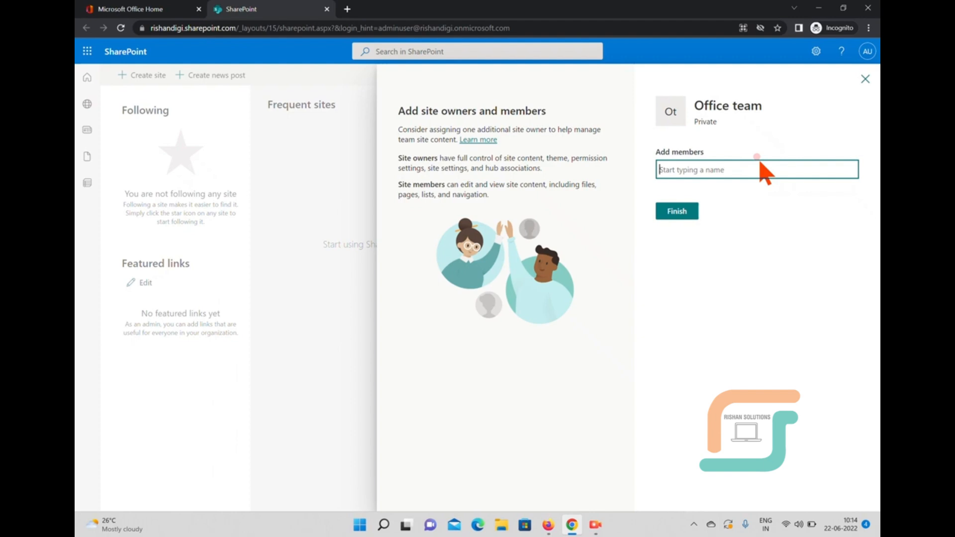
click(684, 209)
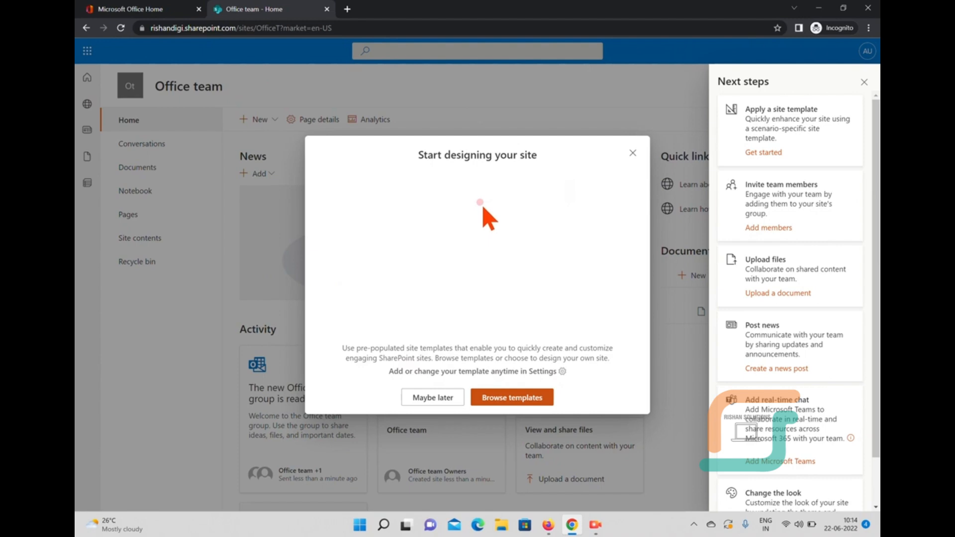
click(436, 398)
click(864, 82)
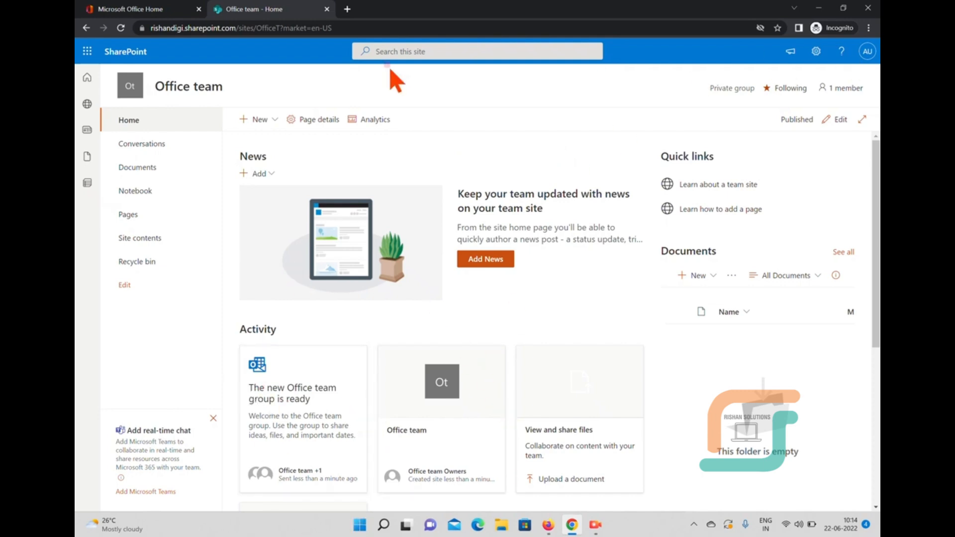
Return to Microsoft Office Home, launch SharePoint from its app list, and reload the SharePoint start page
click(145, 10)
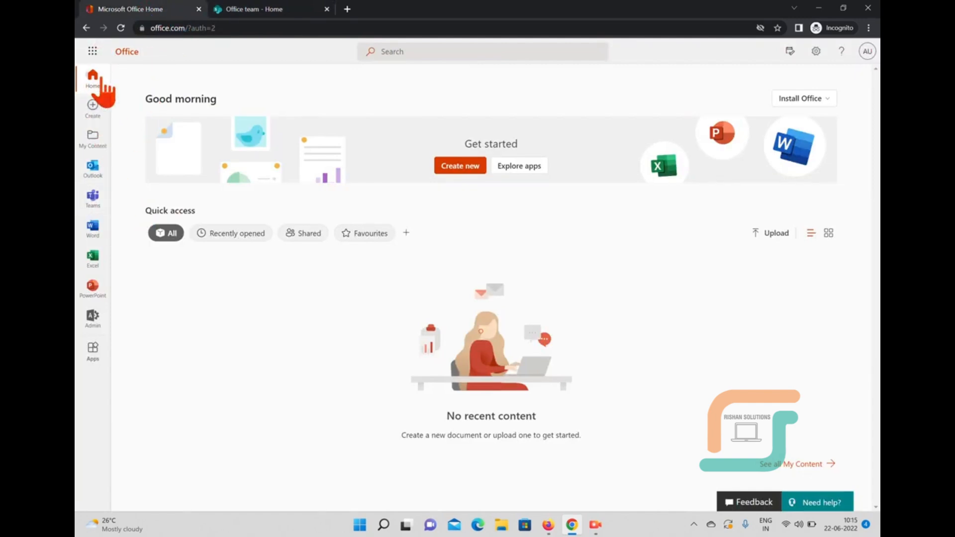
click(92, 51)
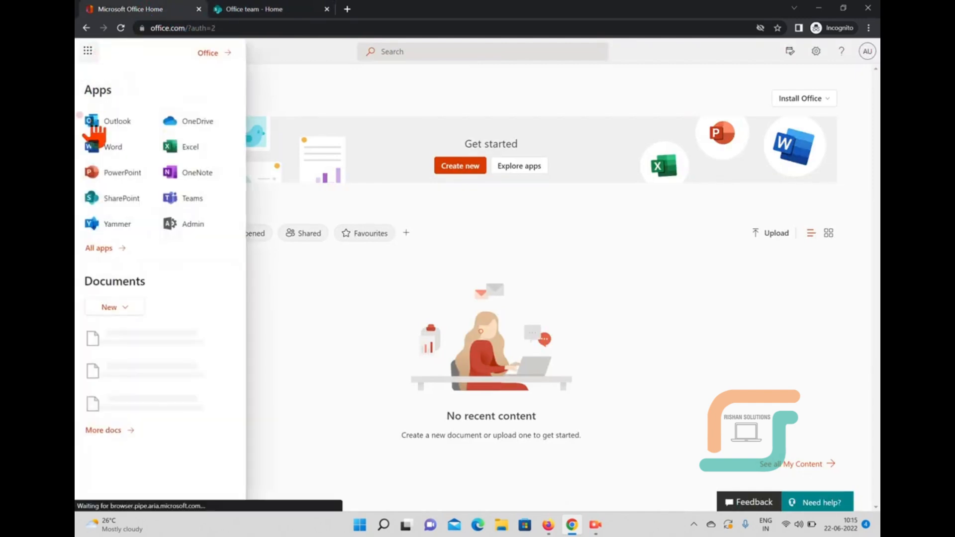
click(122, 198)
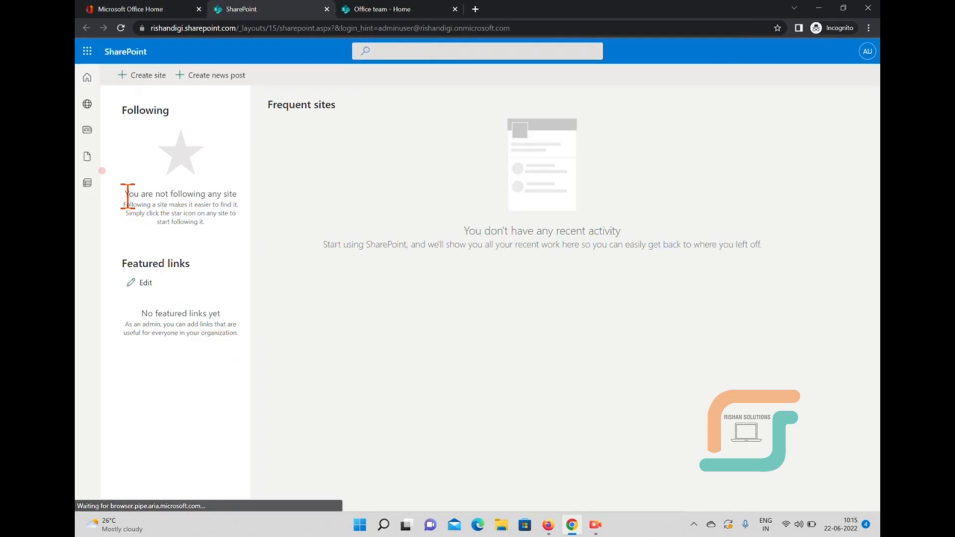
click(120, 28)
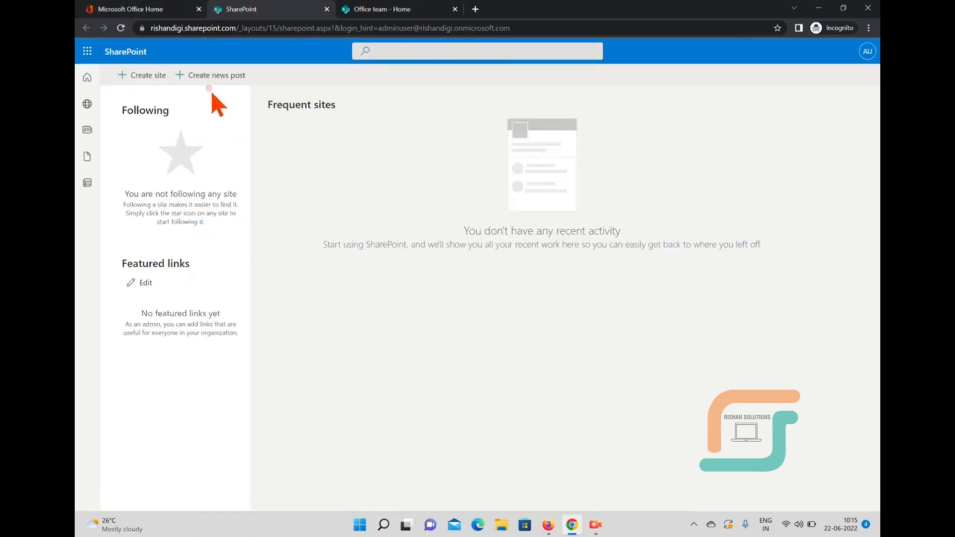
Start creating a new site from the SharePoint start page and choose Communication site as its type
click(146, 77)
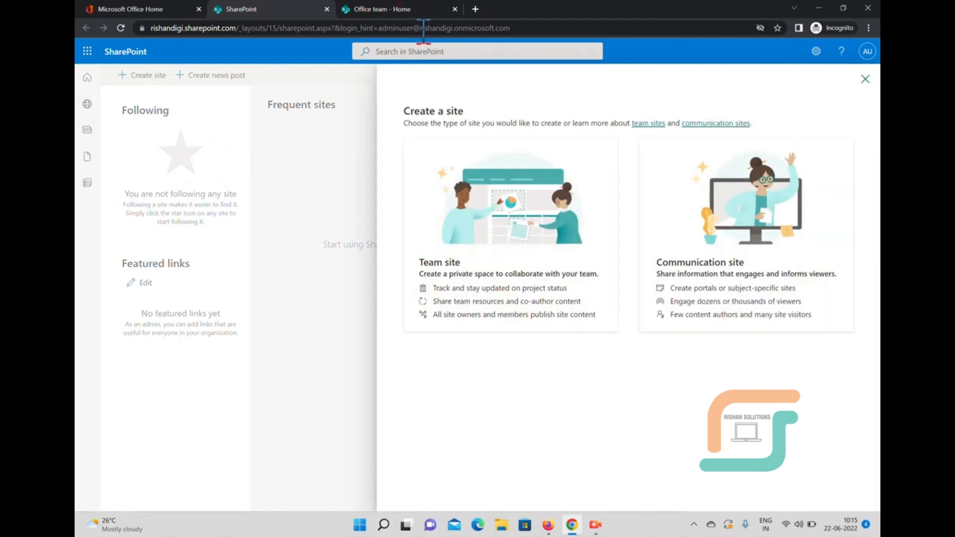
click(421, 10)
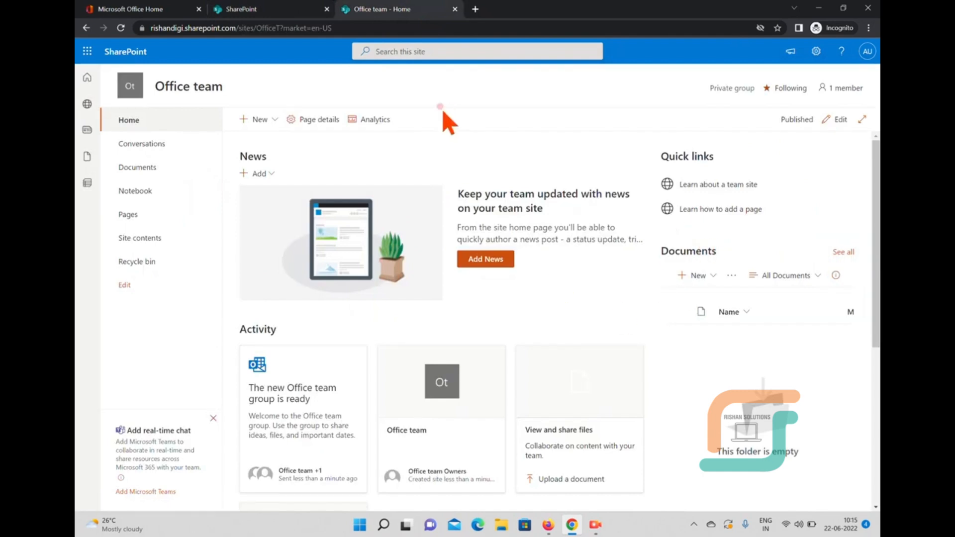
click(244, 9)
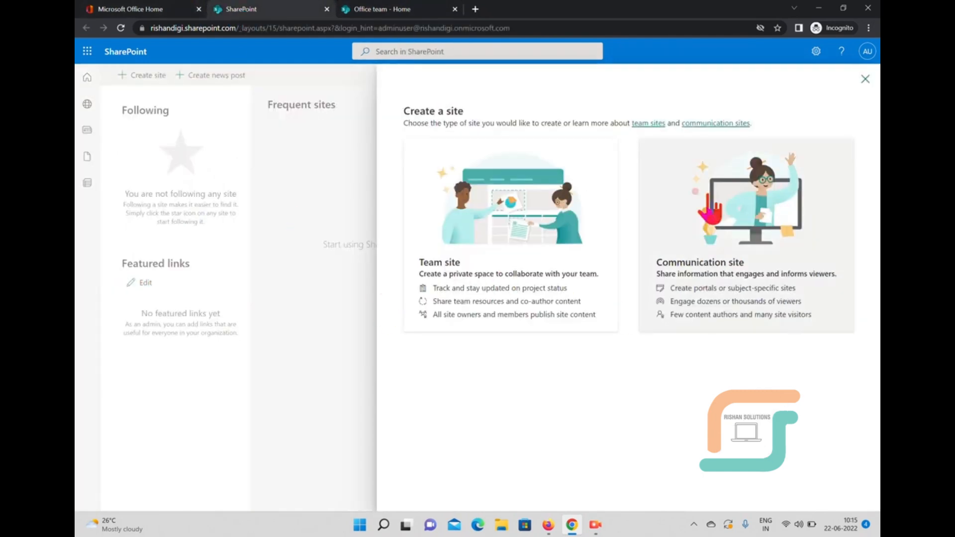
click(707, 243)
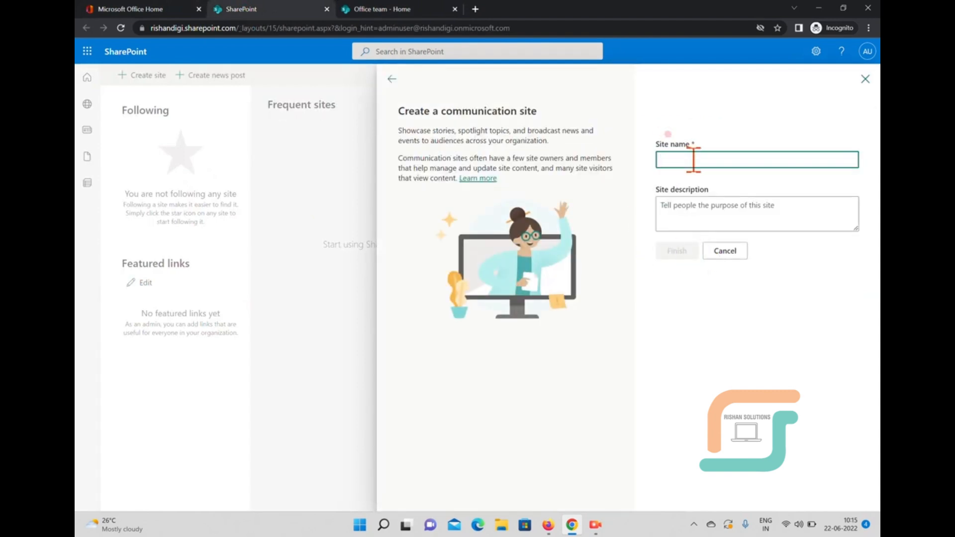
Name the communication site Broadcasting, correcting the spelling, and open its site address for editing
text(Bradcasting)
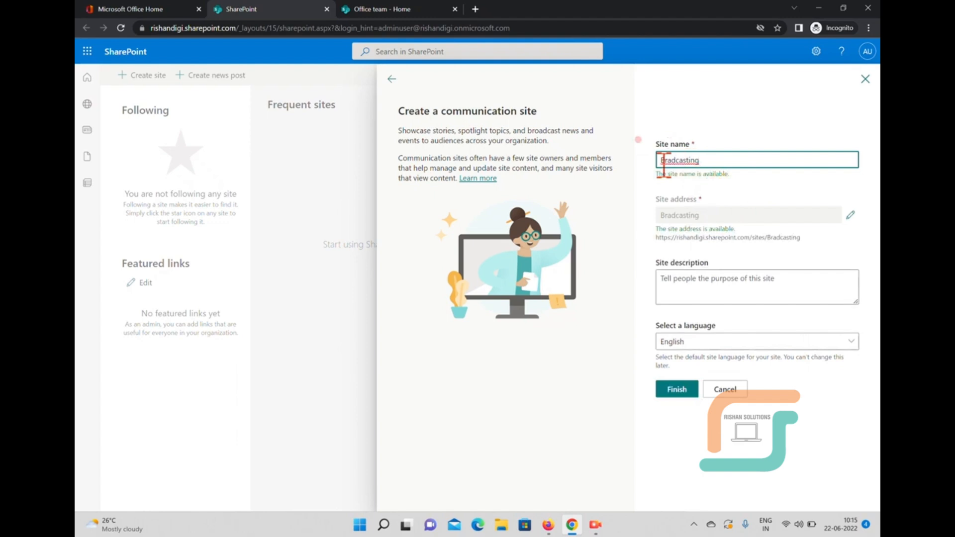
right_click(678, 160)
click(707, 172)
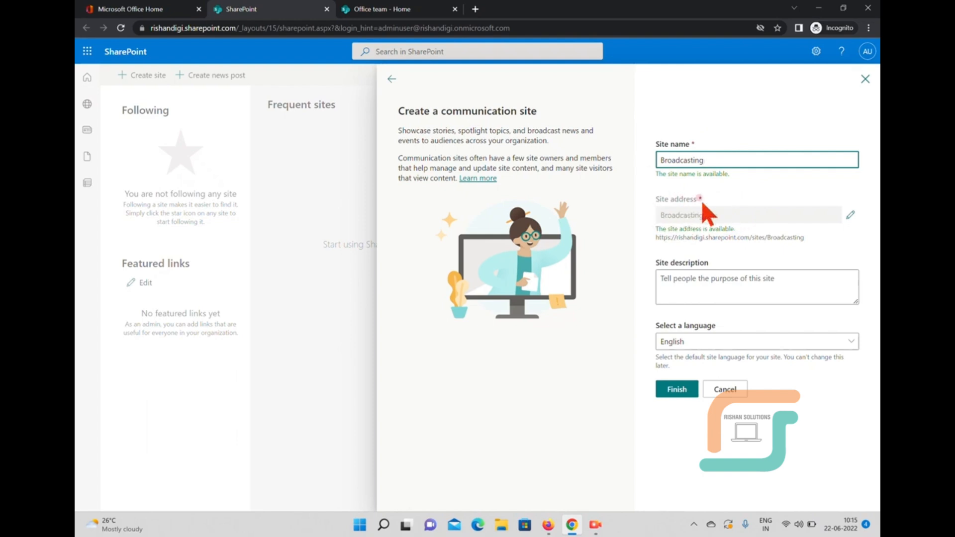
click(852, 219)
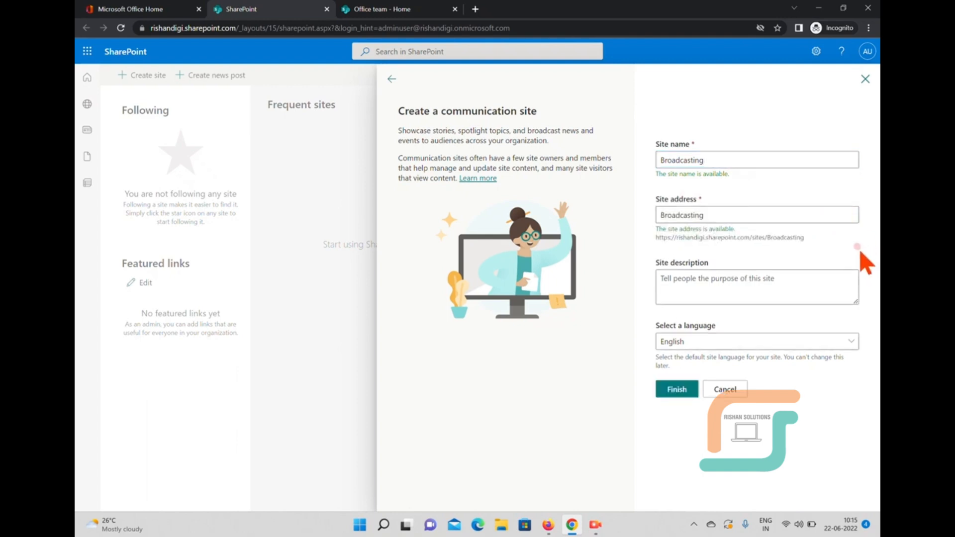
Look through the site languages, keeping English, then finish creating the communication site and dismiss the site design prompt
click(725, 289)
click(696, 341)
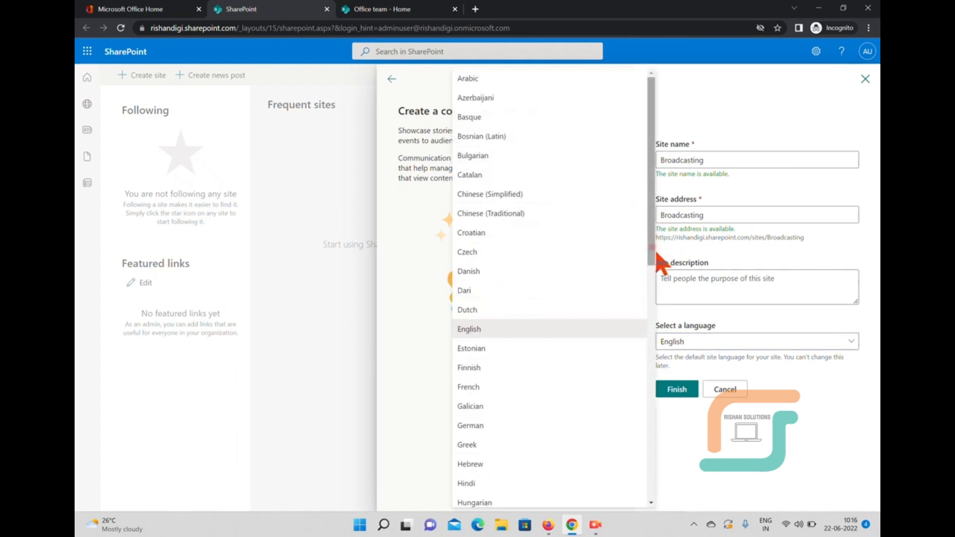
drag(654, 254, 672, 503)
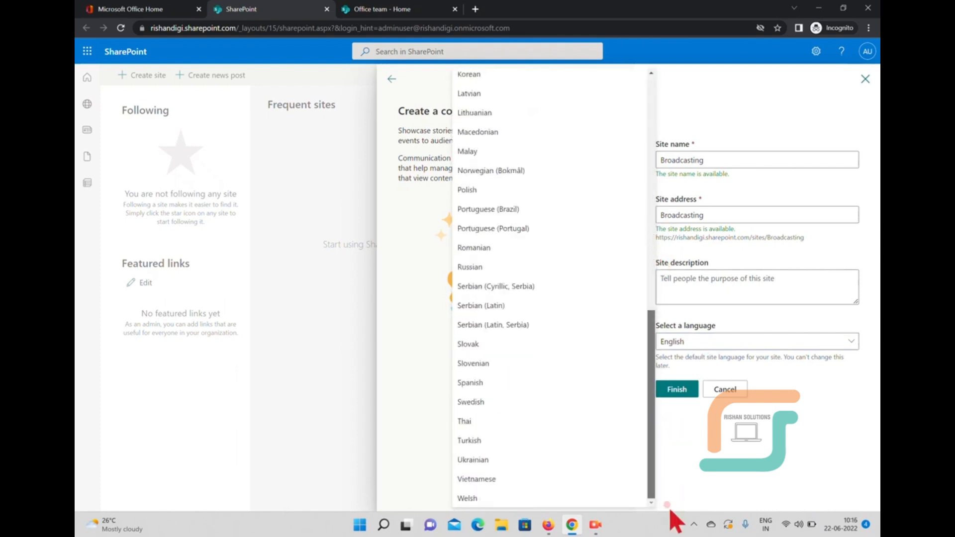
click(730, 470)
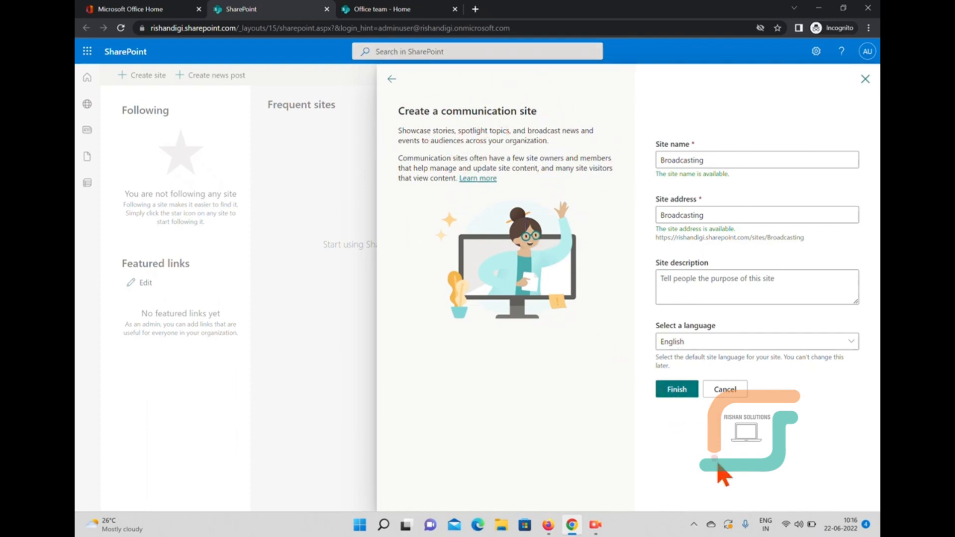
click(678, 387)
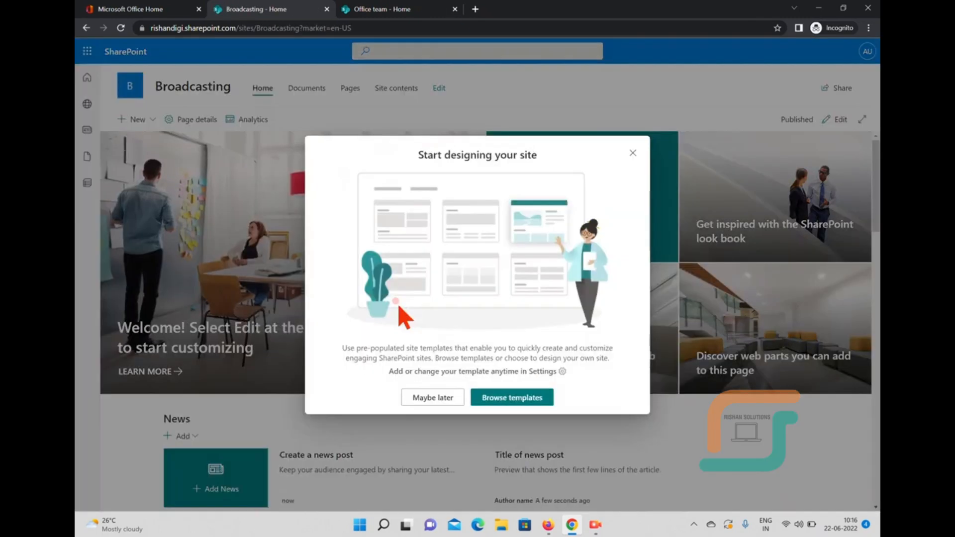
click(631, 154)
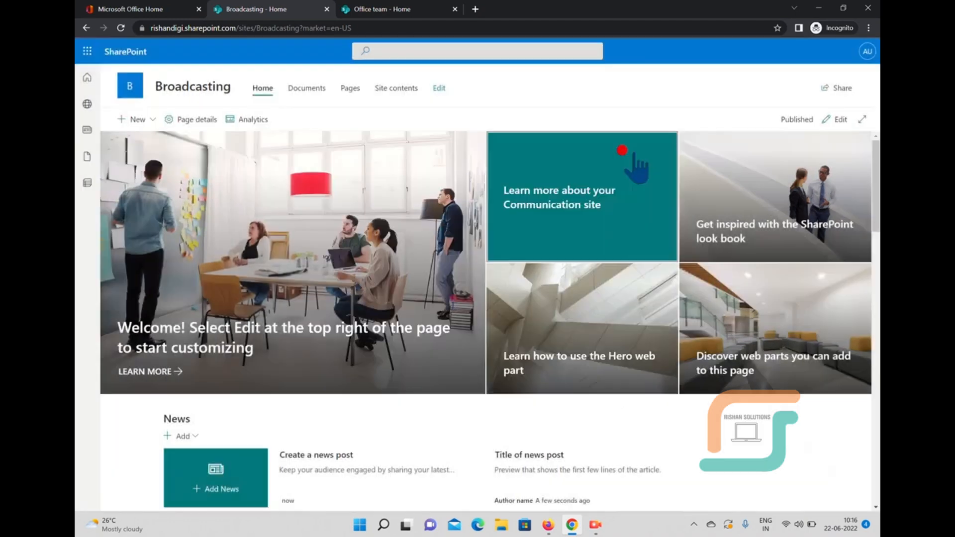
Compare the home page layouts of the Office team site and the Broadcasting communication site
click(413, 10)
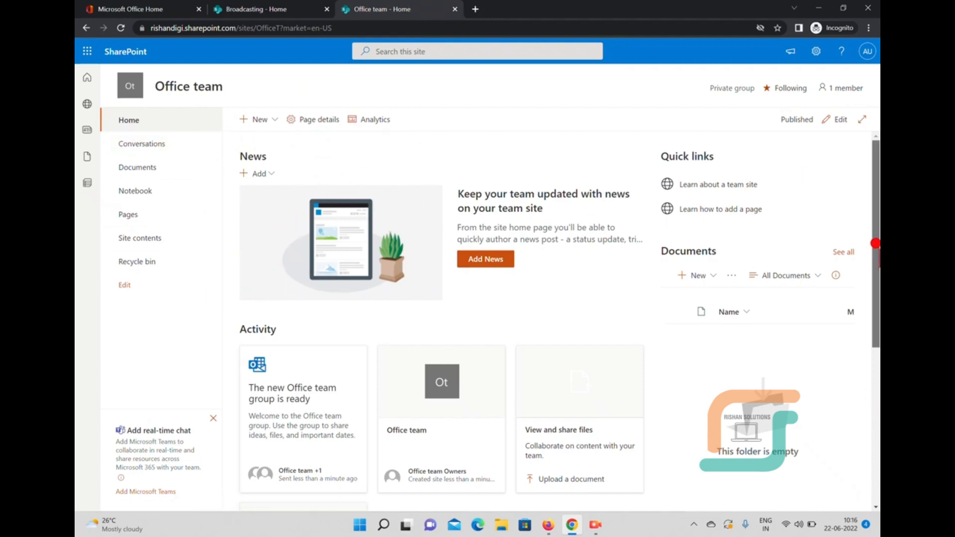
scroll(875, 240, down, 5)
scroll(865, 305, up, 5)
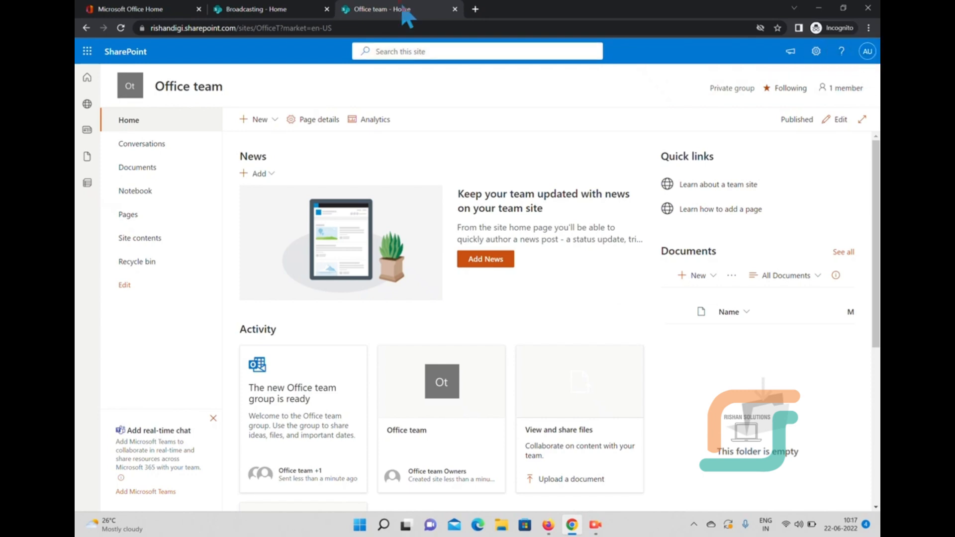
click(245, 11)
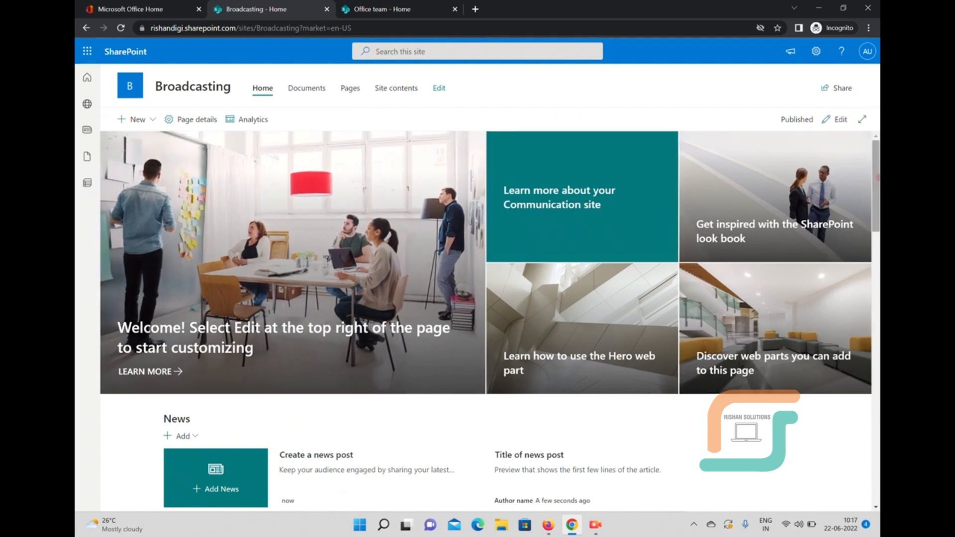
drag(874, 185, 877, 374)
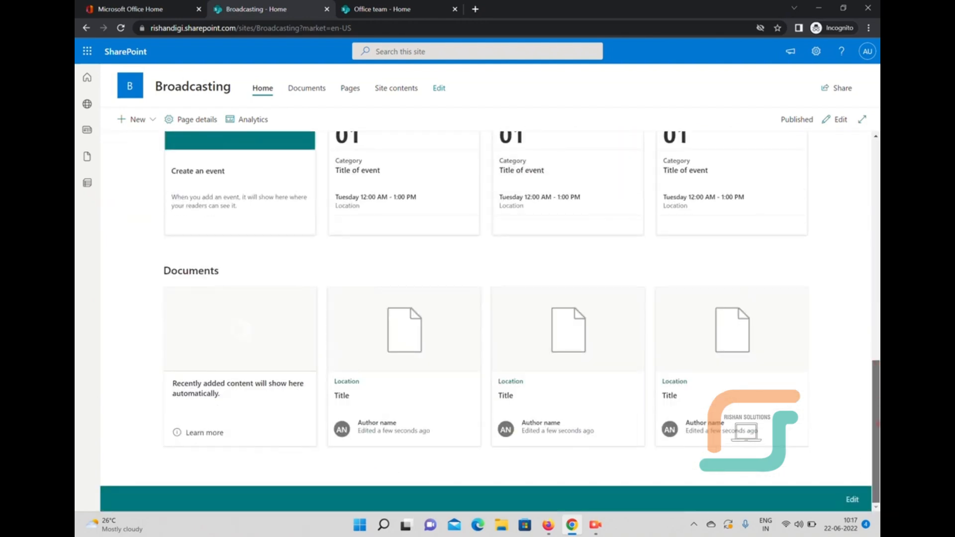
drag(874, 425, 874, 142)
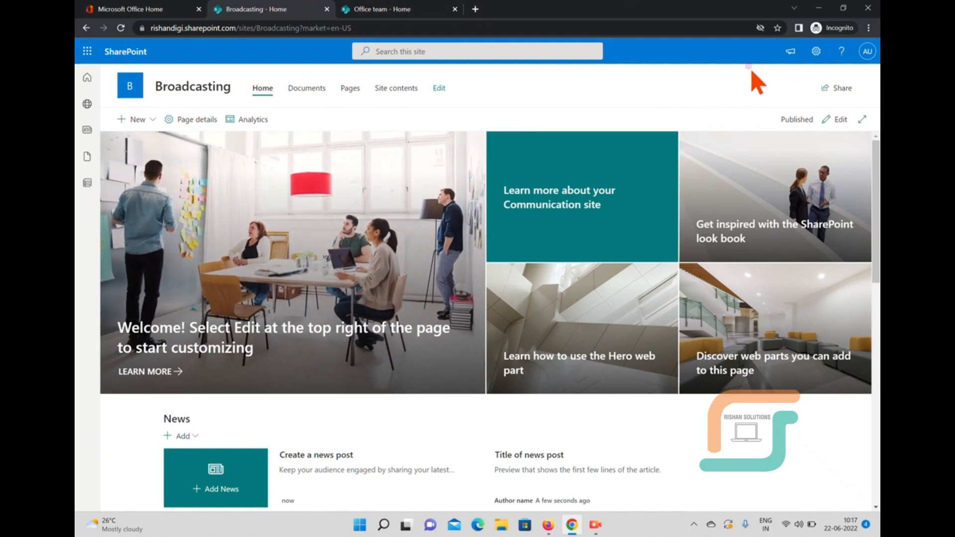
click(411, 8)
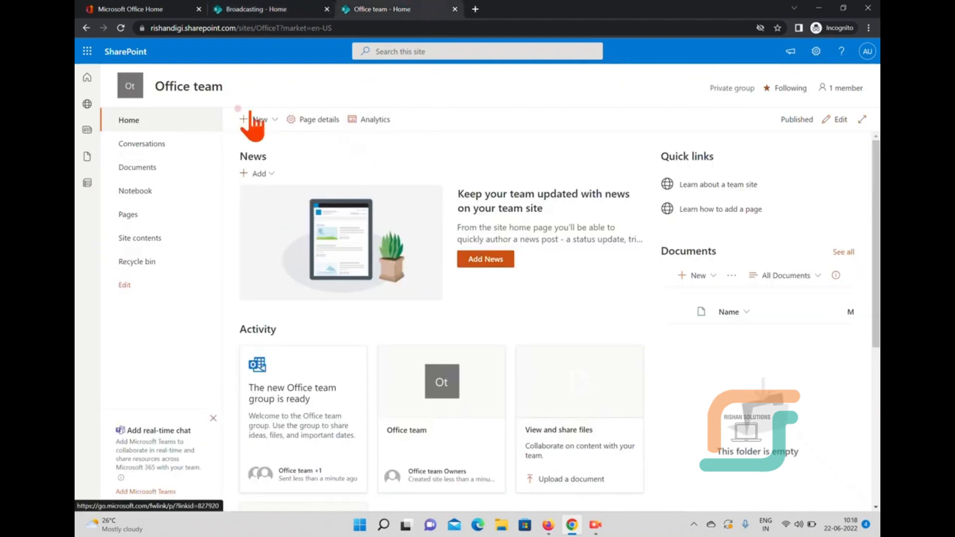
click(269, 9)
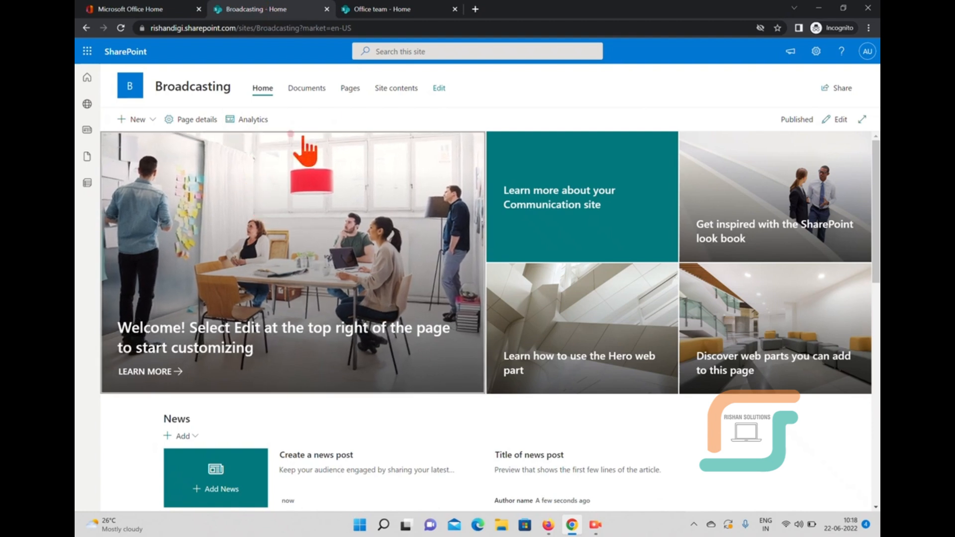
Open the Broadcasting site's contents and view the types of items that can be added there
click(815, 52)
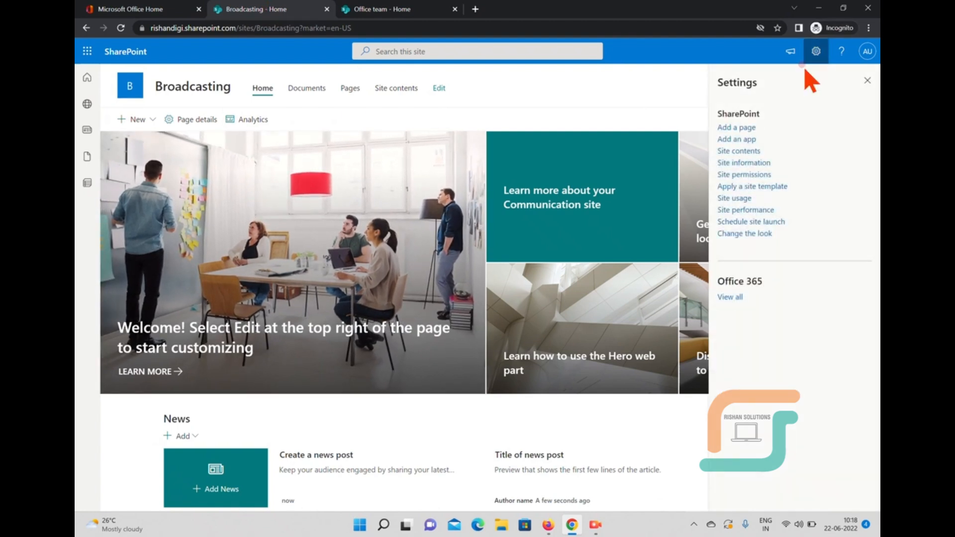
click(744, 152)
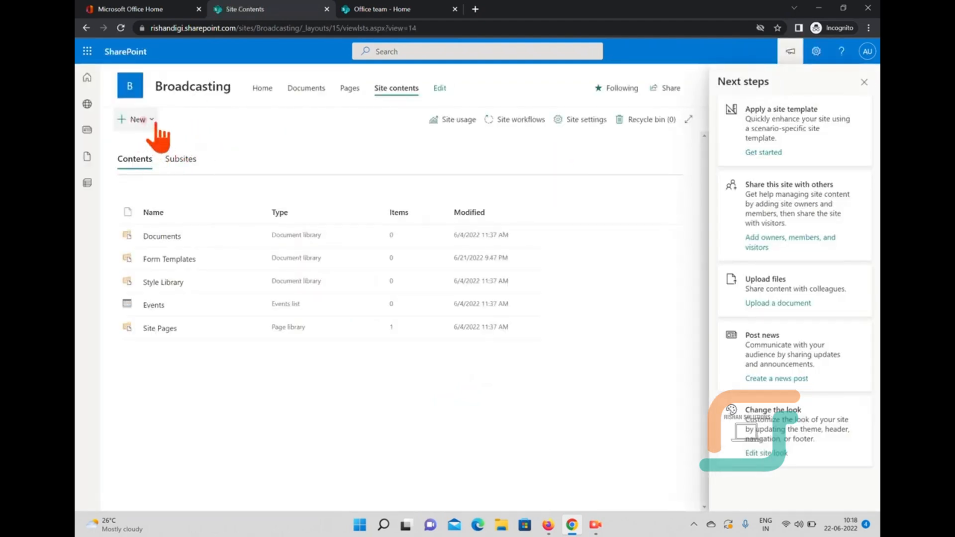
click(150, 120)
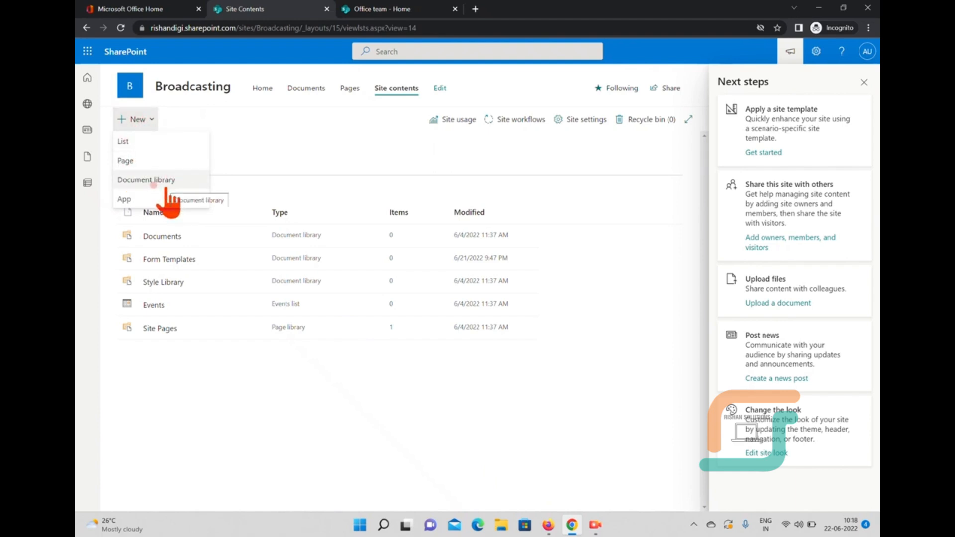
click(315, 130)
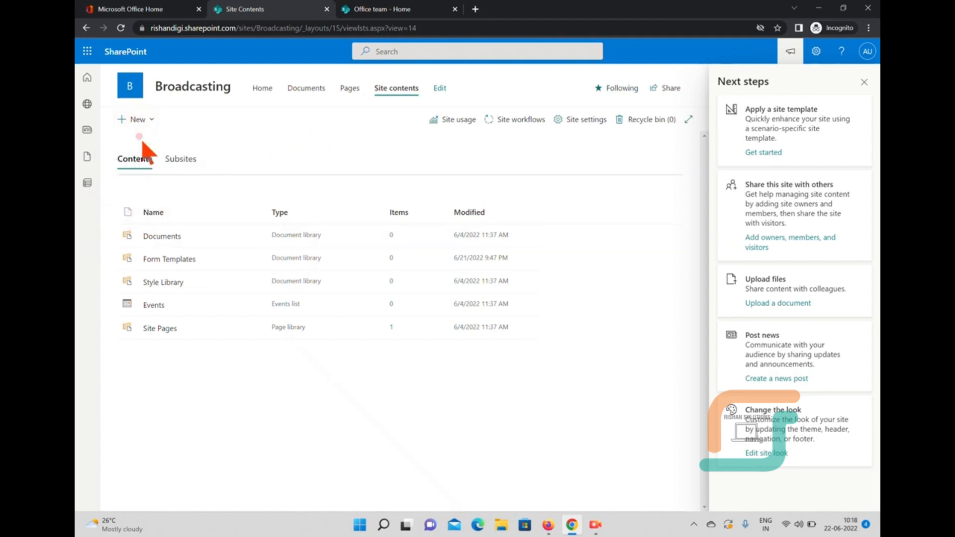
Open the Office team site's contents and view the types of items that can be added there
click(414, 15)
click(818, 53)
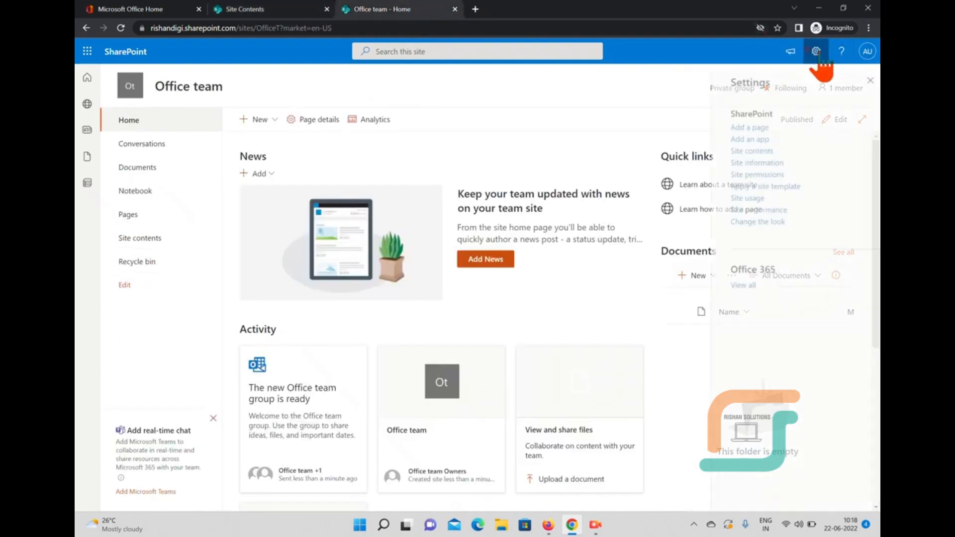
click(737, 150)
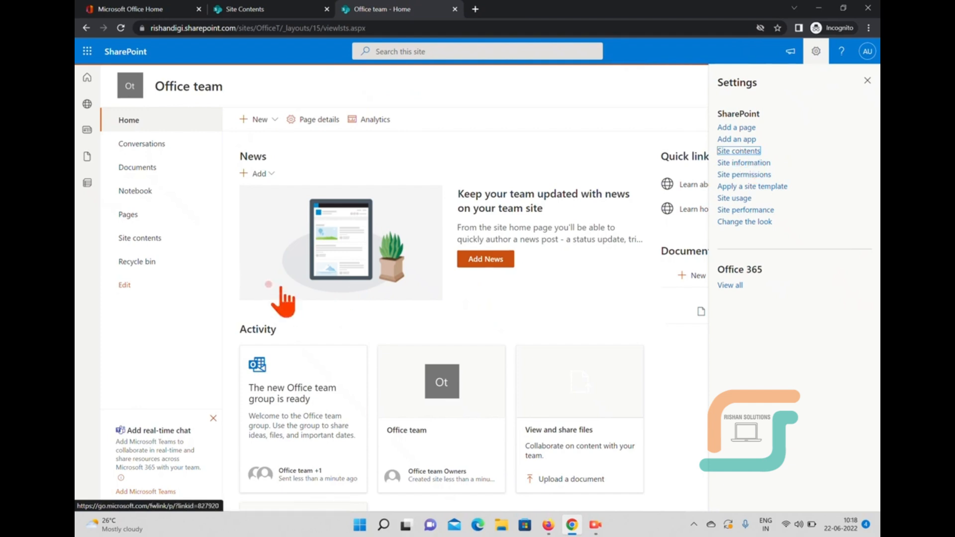
click(739, 151)
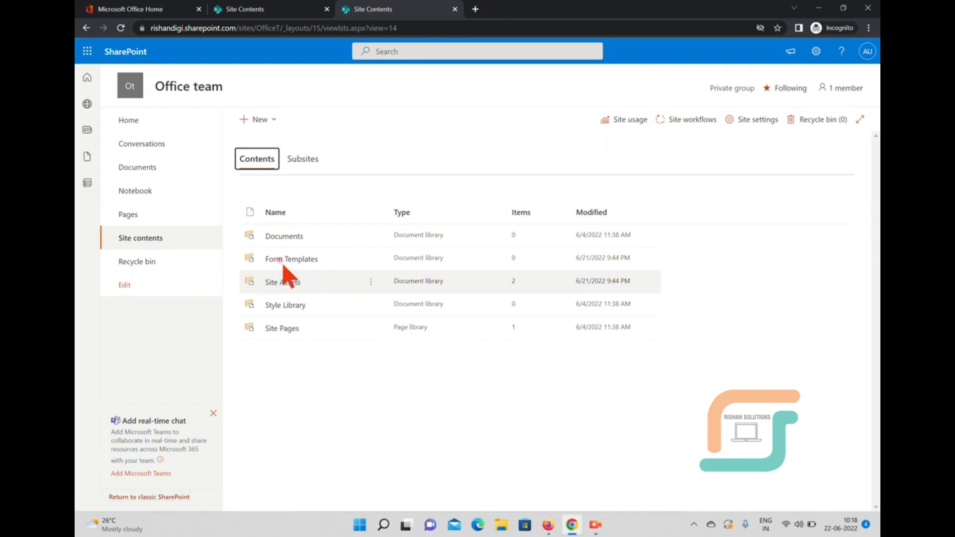
click(269, 119)
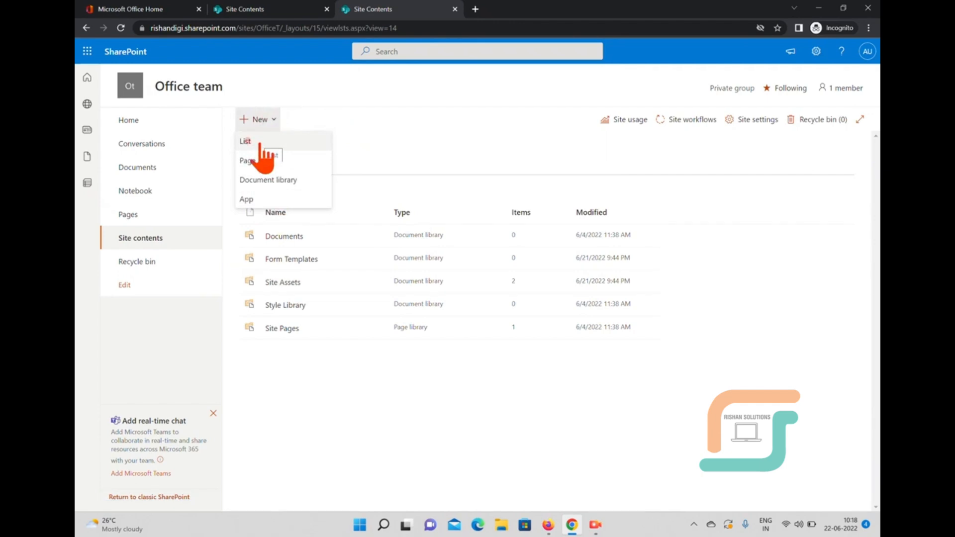
click(440, 145)
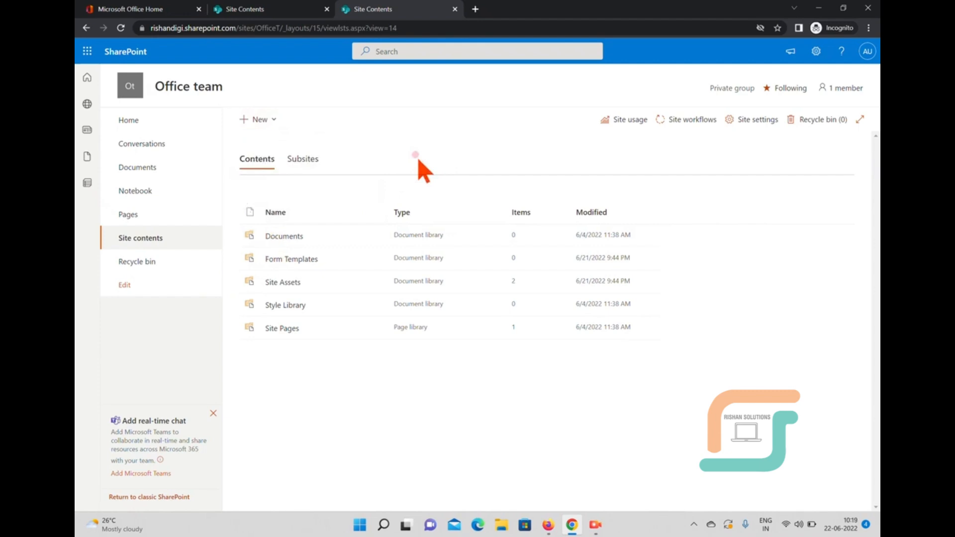
Go from Microsoft Office Home through the Microsoft 365 admin center to the SharePoint admin center and dismiss its welcome message
click(131, 9)
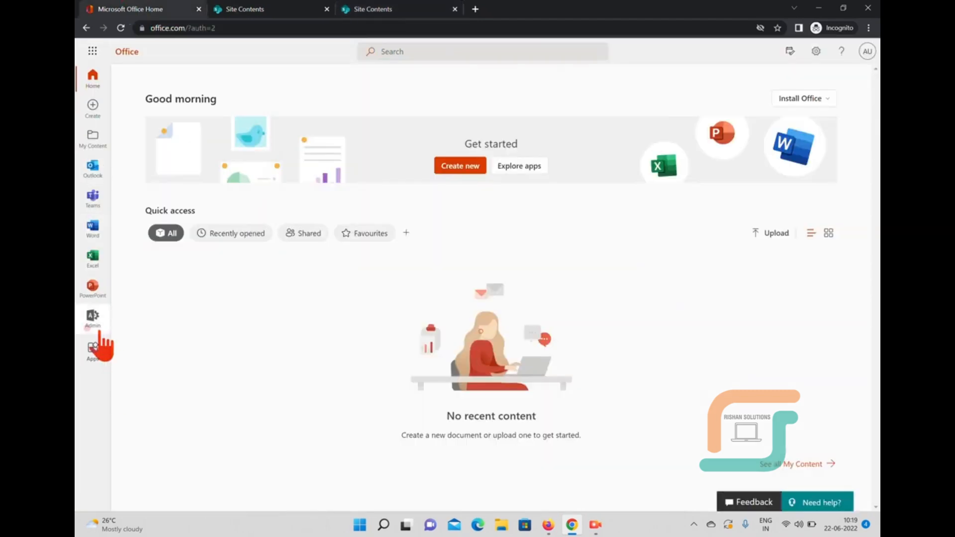
click(93, 319)
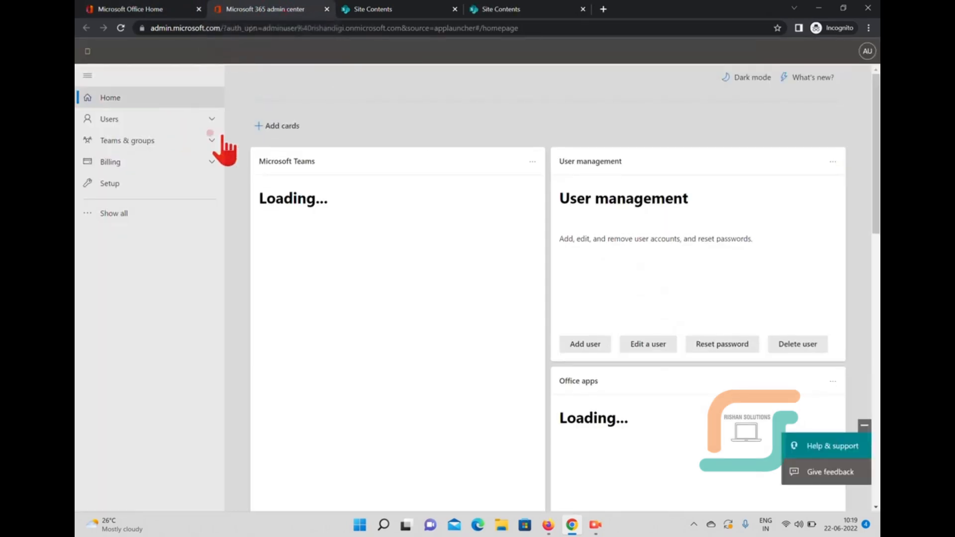
click(123, 214)
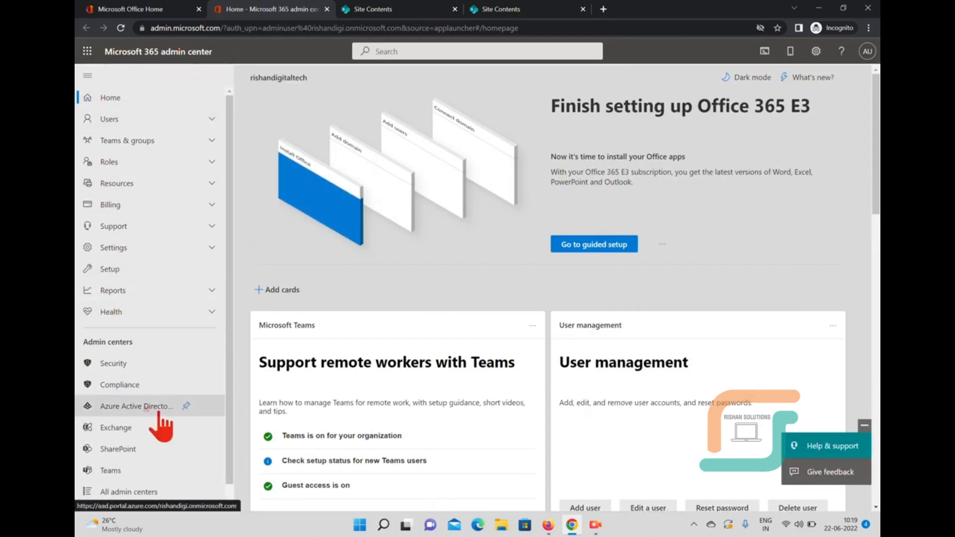
click(126, 451)
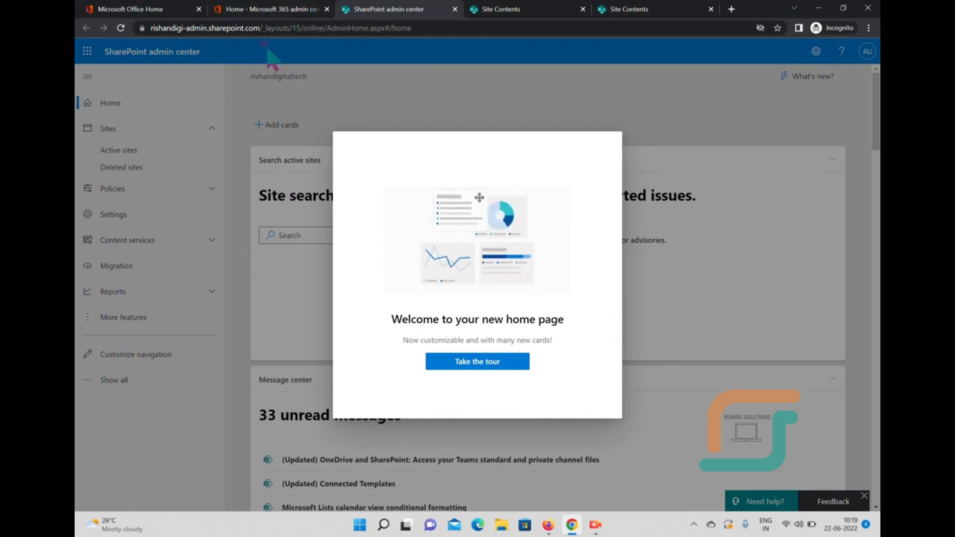
click(741, 321)
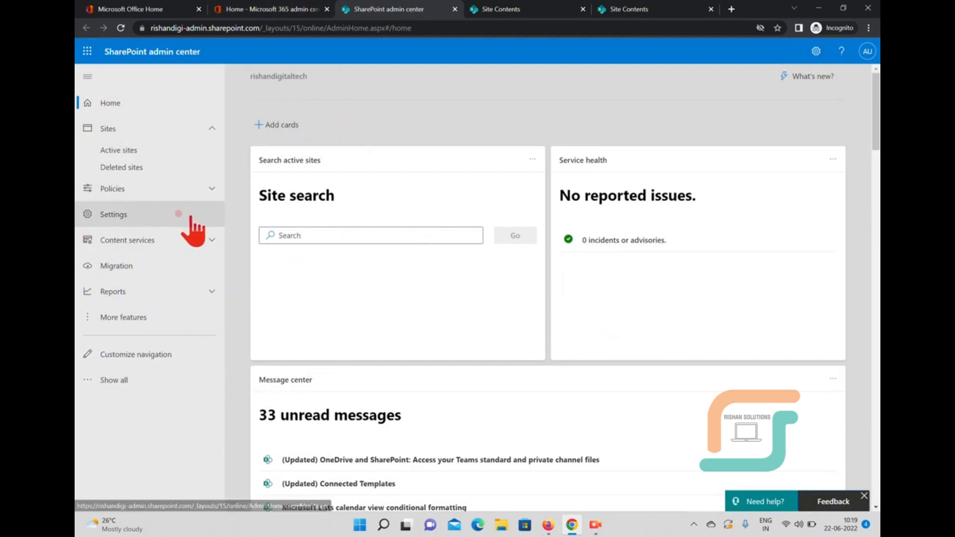
Set the default admin center to Classic SharePoint admin center in the SharePoint settings and save the change
click(138, 215)
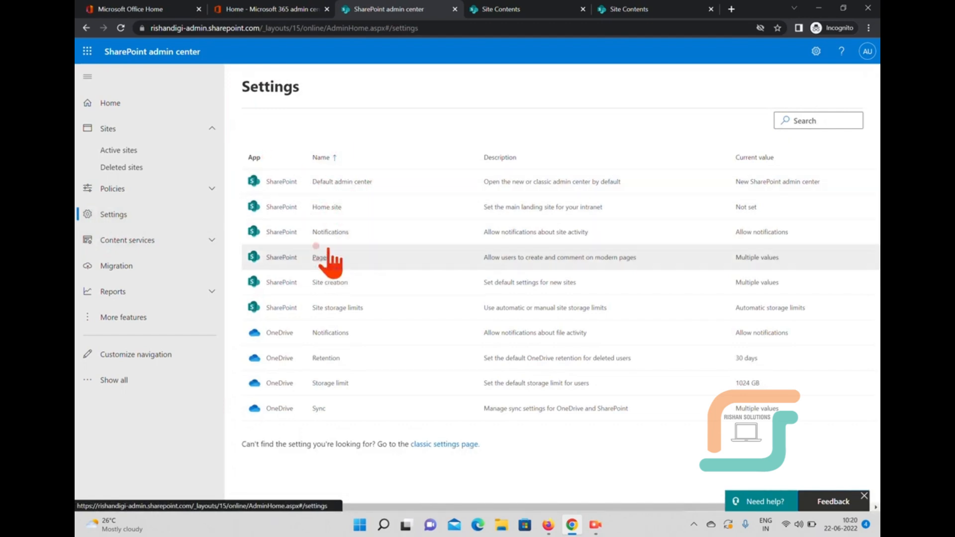
click(344, 184)
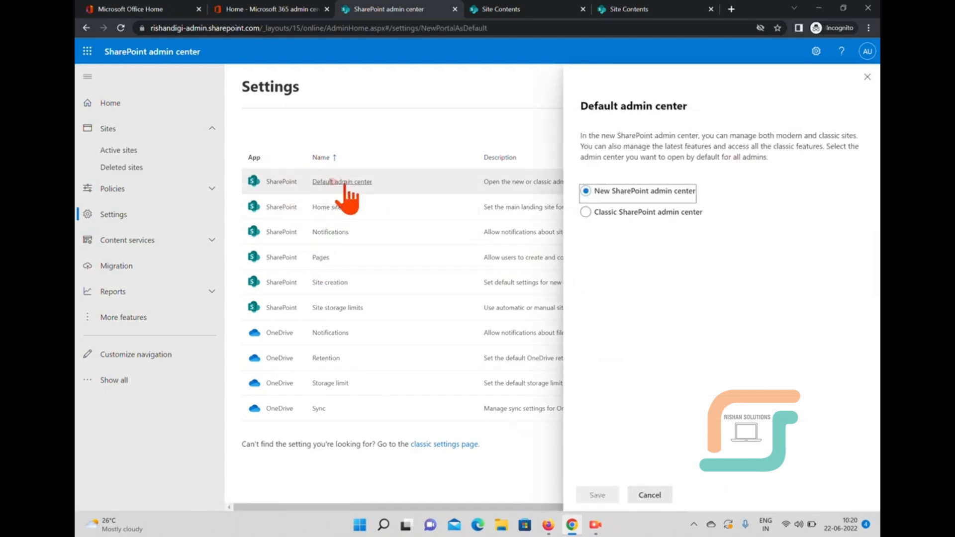
click(586, 212)
click(598, 495)
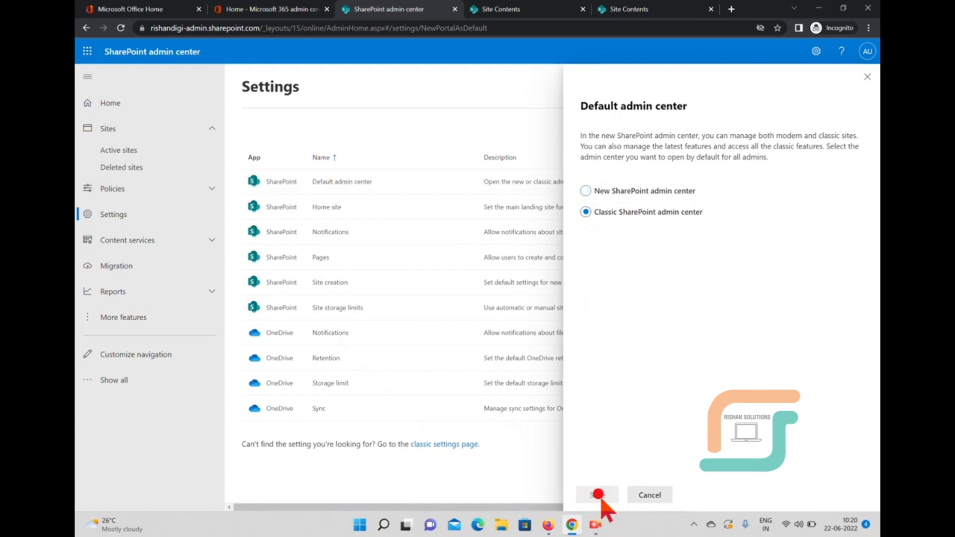
Open the classic settings page and dismiss the Next steps pane on the Broadcasting site while it loads
click(463, 445)
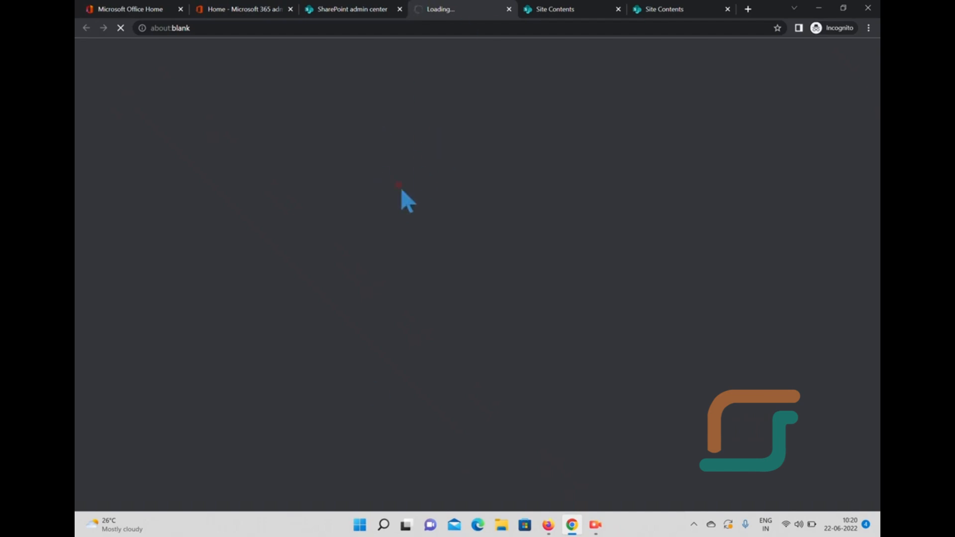
click(577, 11)
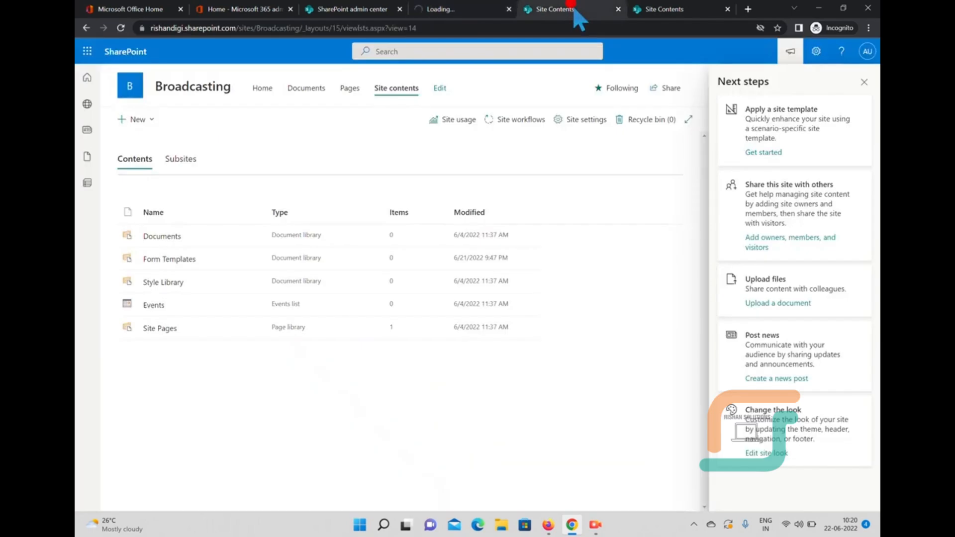
click(864, 82)
click(444, 10)
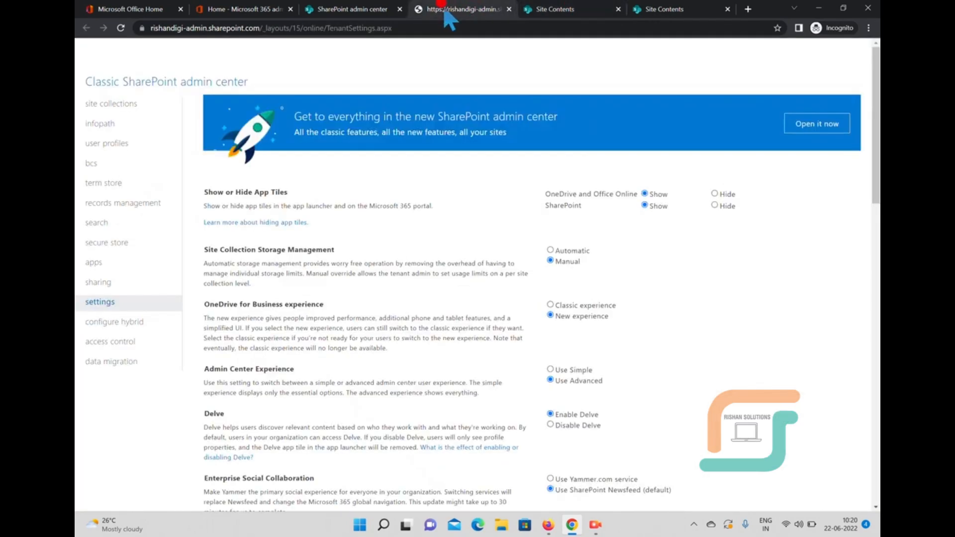
Enable subsite creation for all sites in the classic SharePoint settings and save the settings
drag(876, 162, 876, 357)
scroll(626, 367, down, 2)
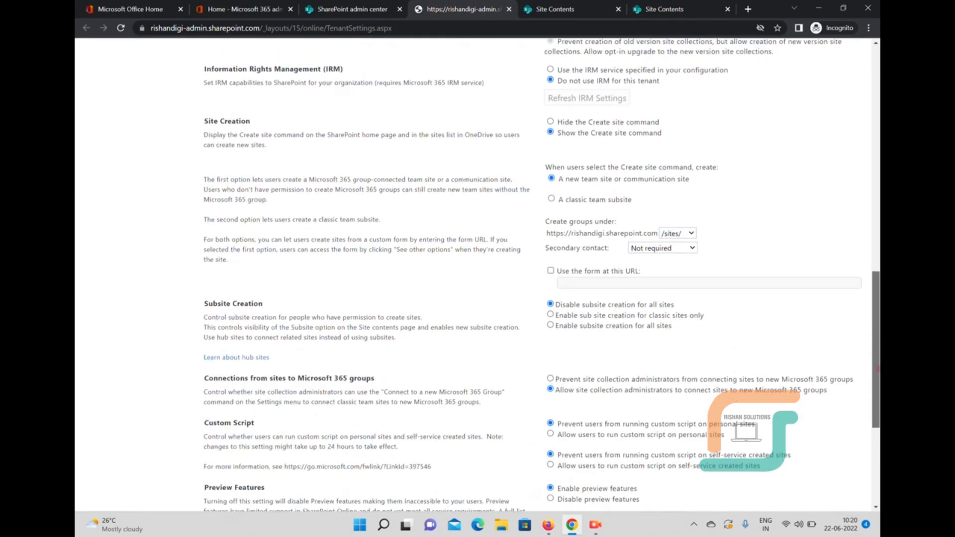
drag(274, 303, 203, 305)
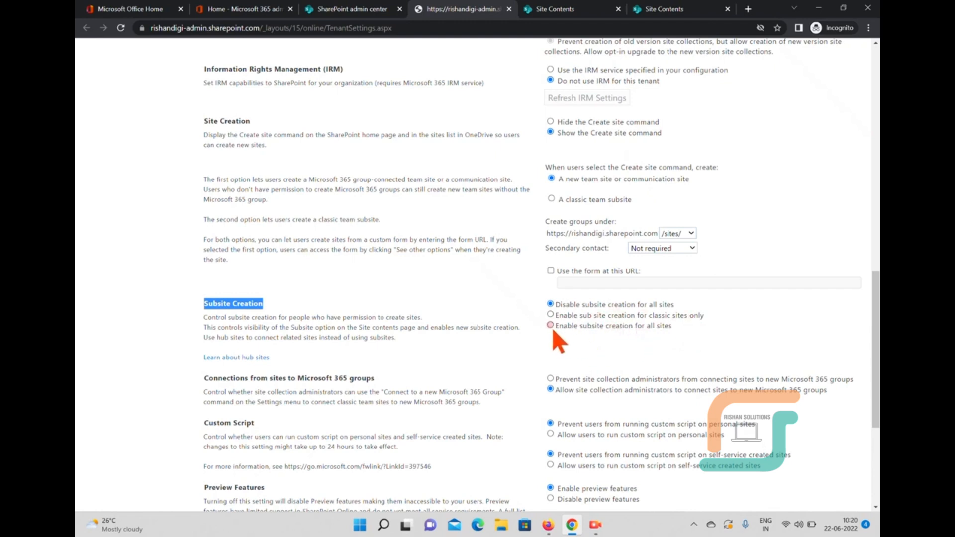
drag(875, 327, 874, 434)
click(745, 483)
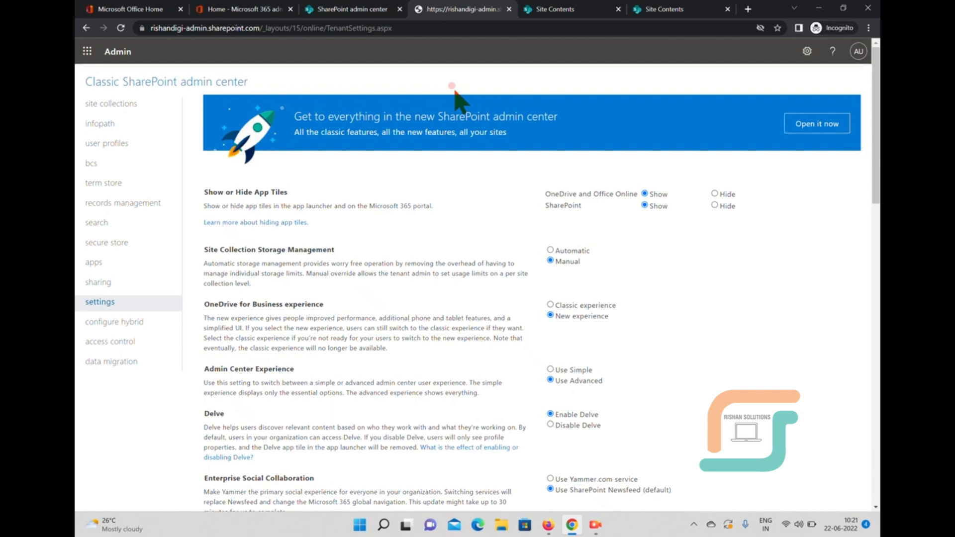
Refresh the Broadcasting site's contents and check whether a subsite can be added among the new item types
click(551, 10)
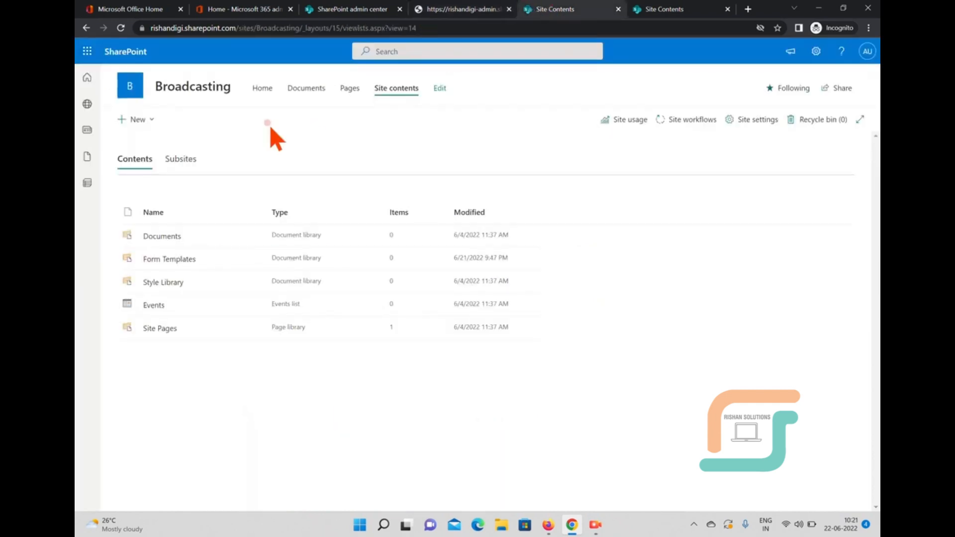
click(119, 28)
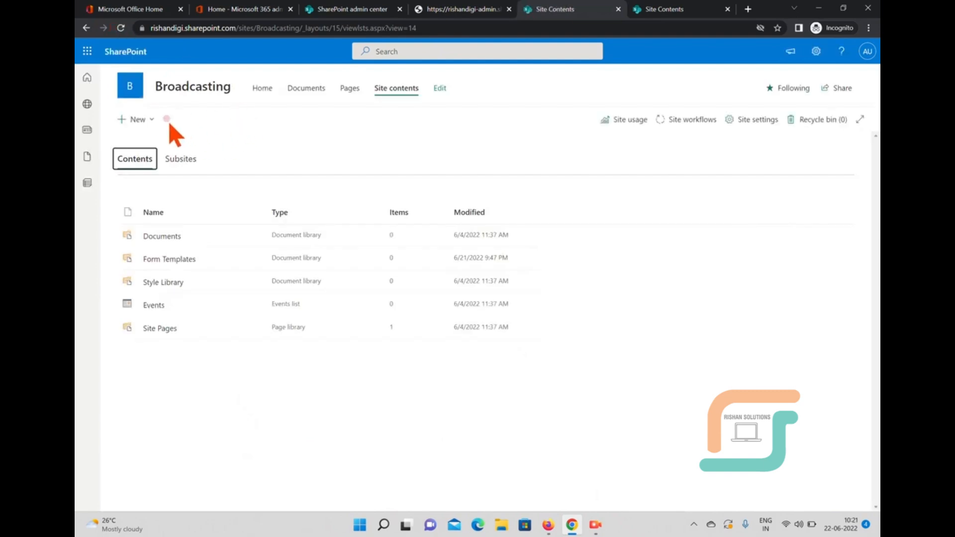
click(149, 120)
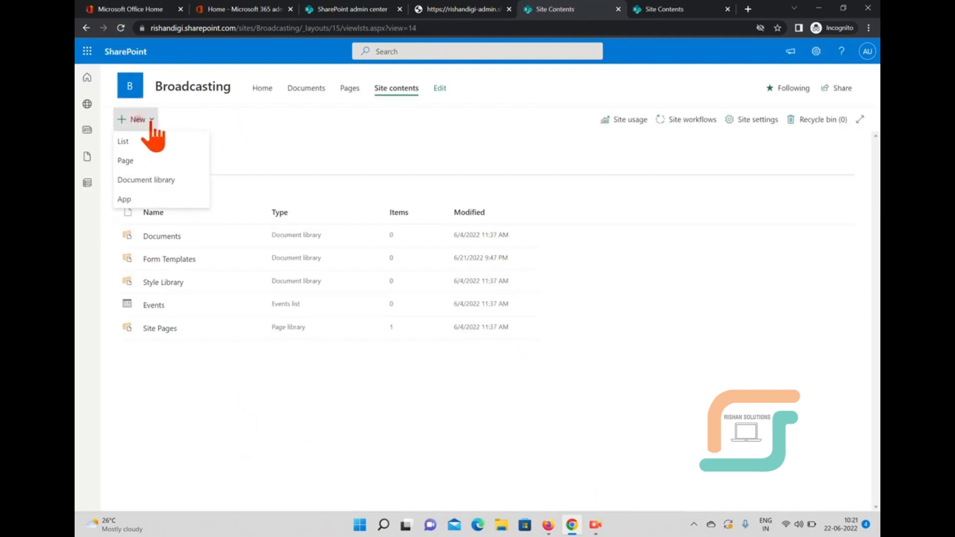
click(121, 28)
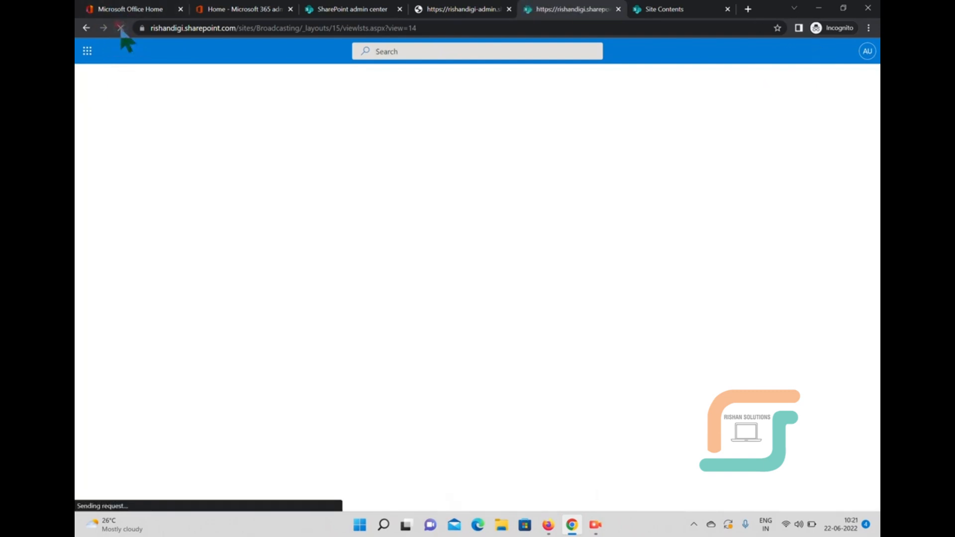
click(141, 120)
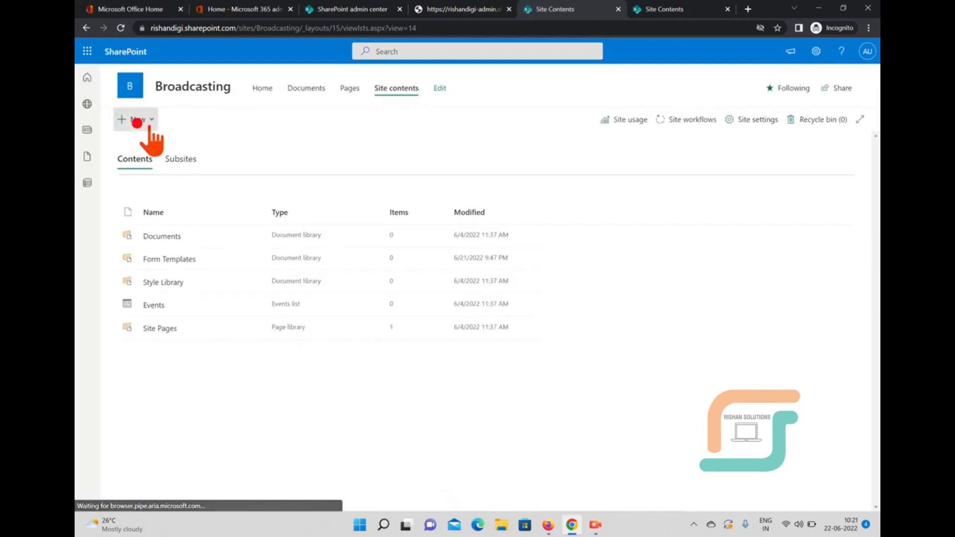
click(343, 140)
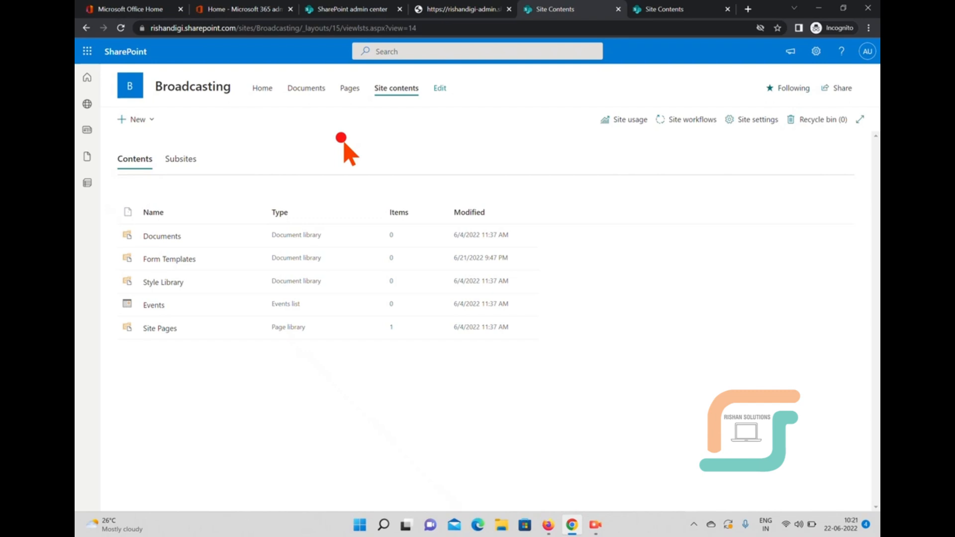
click(120, 28)
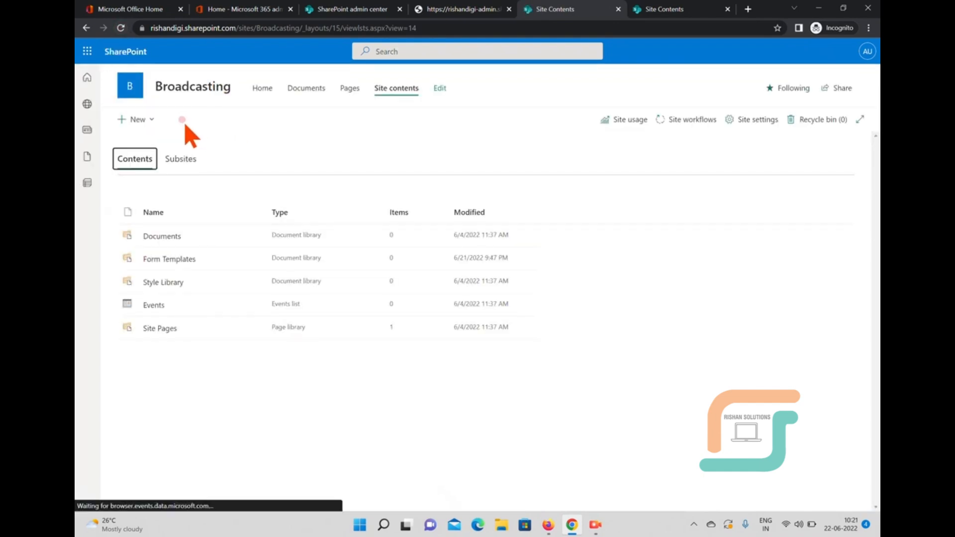
click(152, 122)
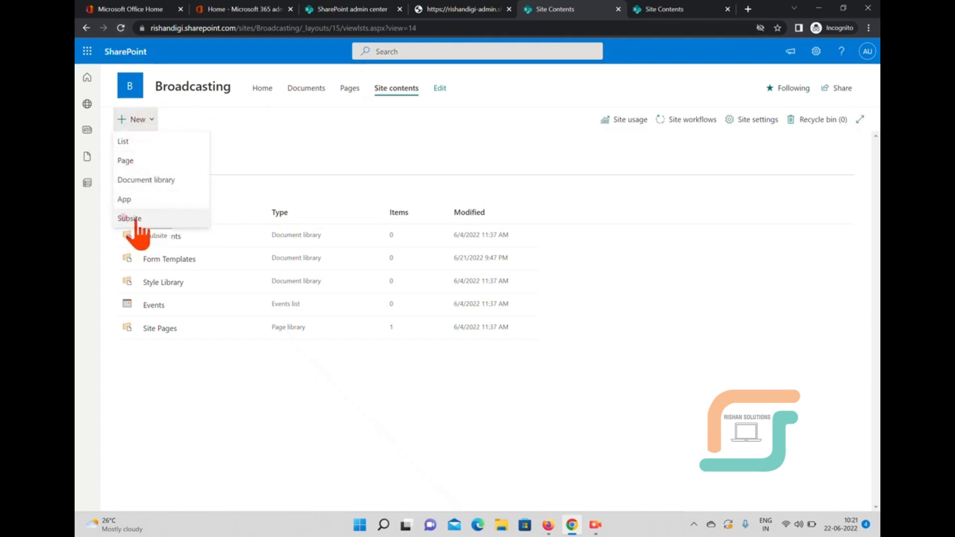
Refresh the Office team site's contents and check whether its new item types include a subsite
click(686, 9)
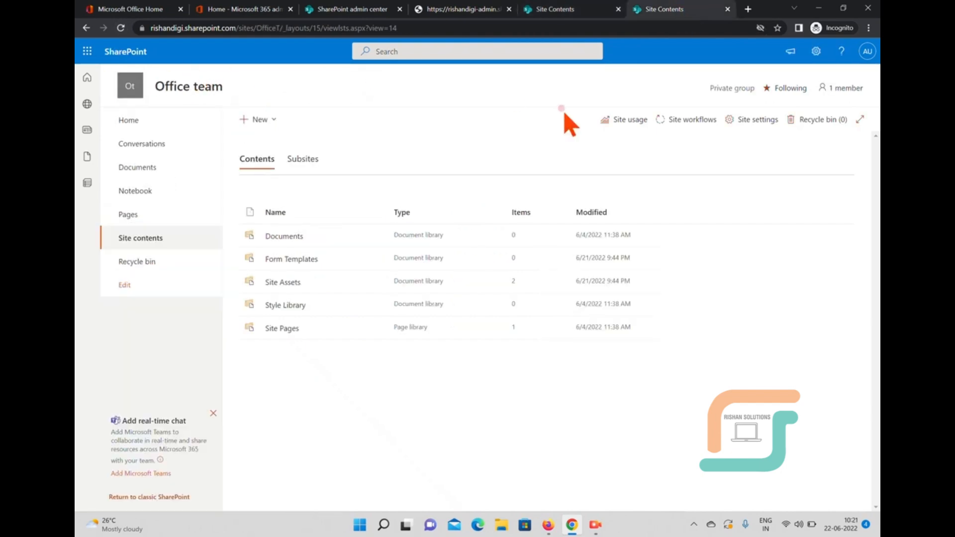
click(120, 28)
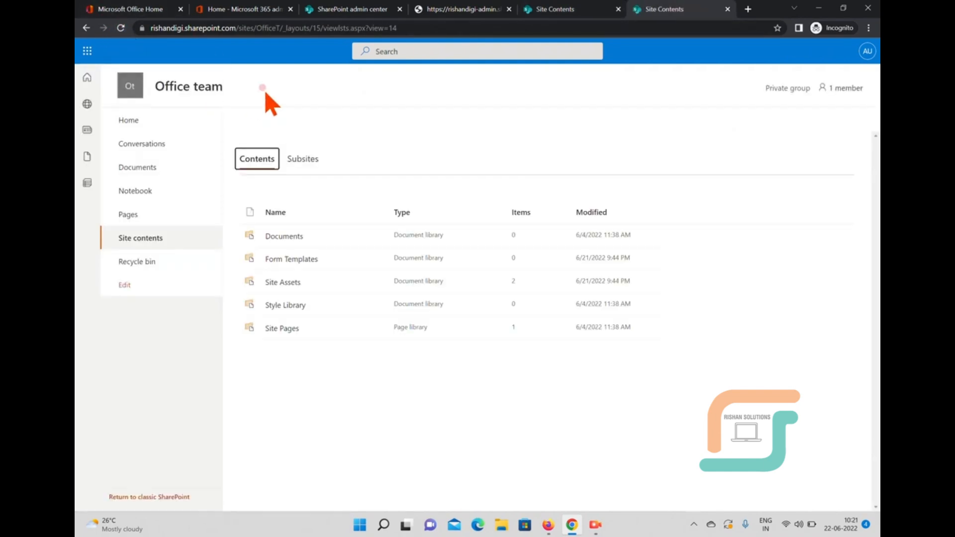
click(259, 119)
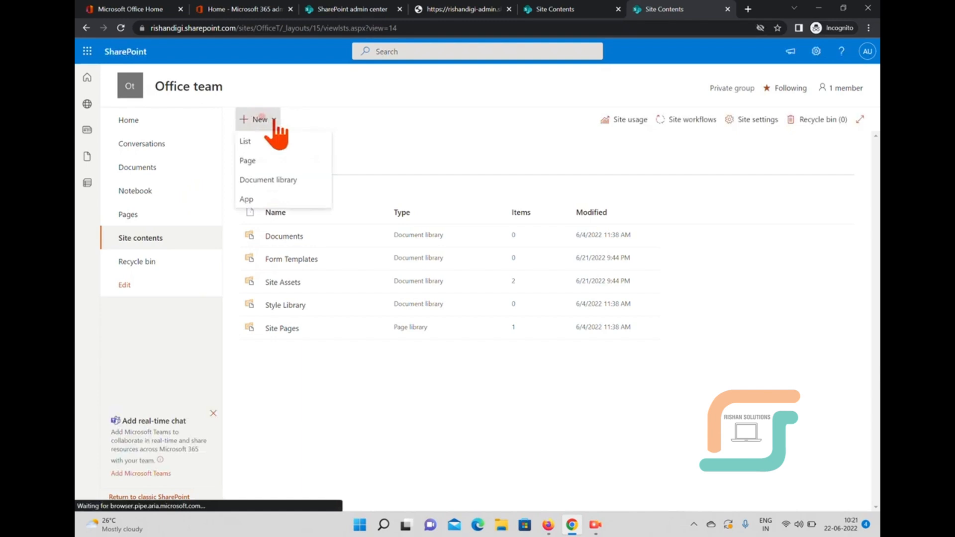
click(121, 28)
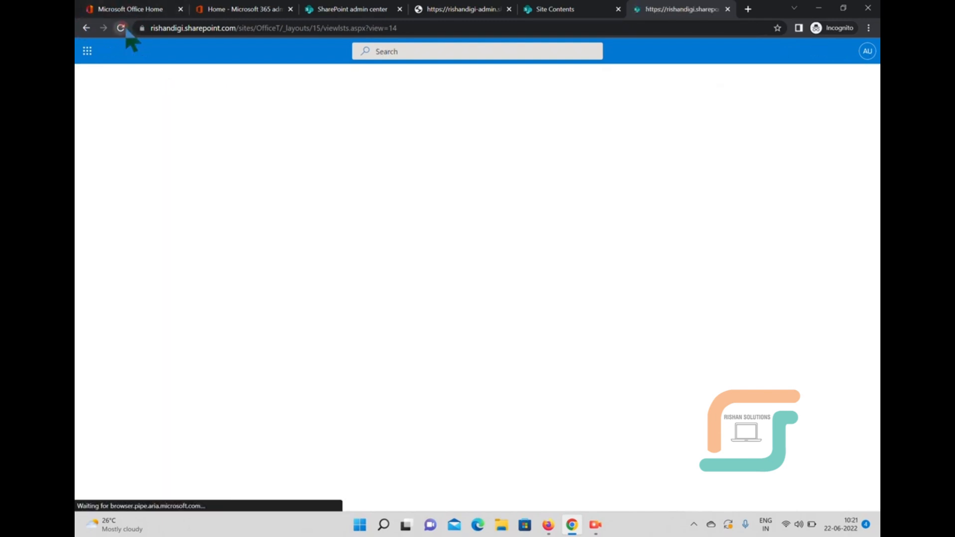
click(260, 121)
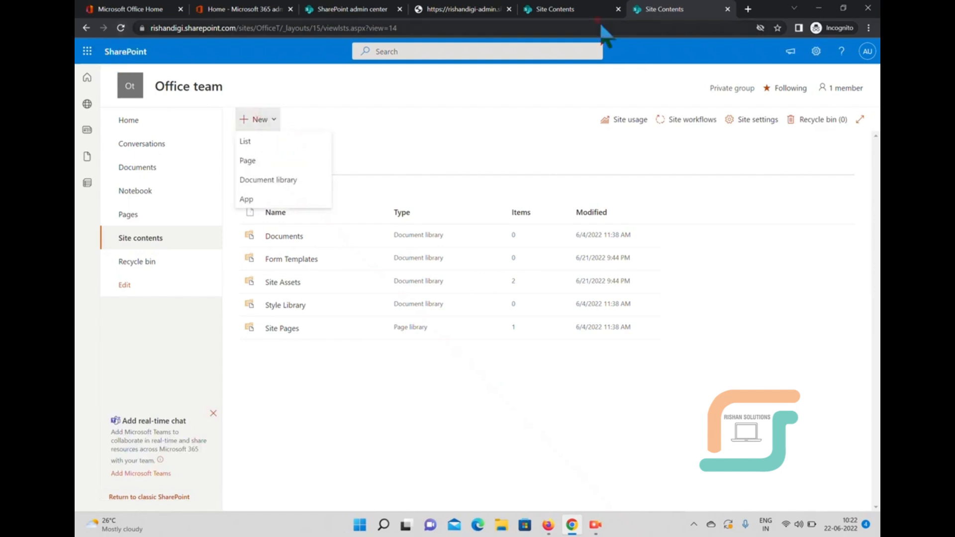
Try to start a new subsite under the Broadcasting site and return to its site contents
click(554, 9)
click(133, 217)
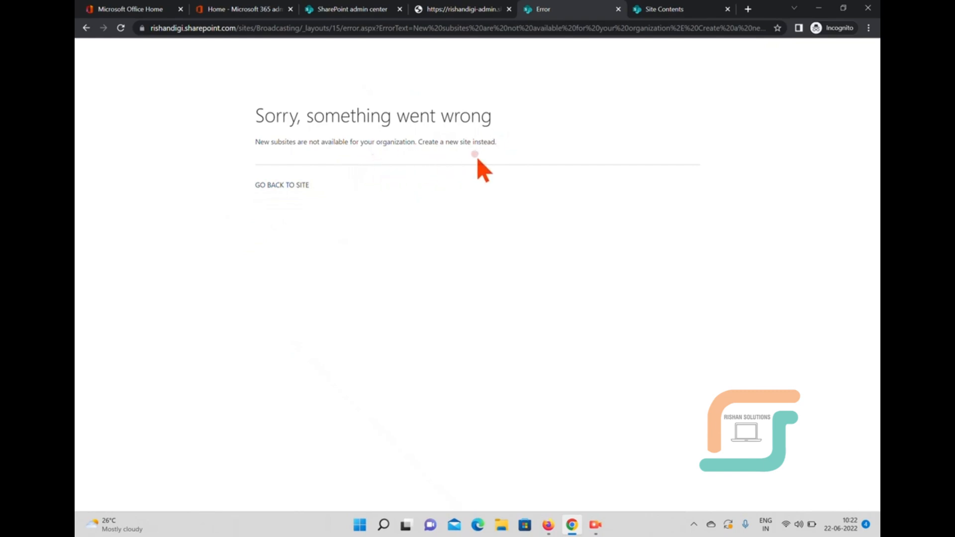
click(121, 28)
click(86, 28)
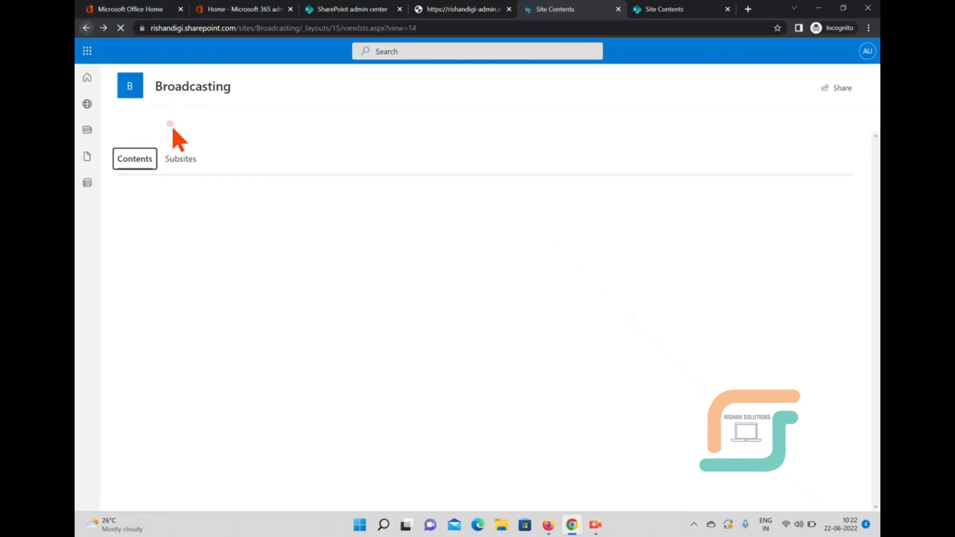
click(149, 120)
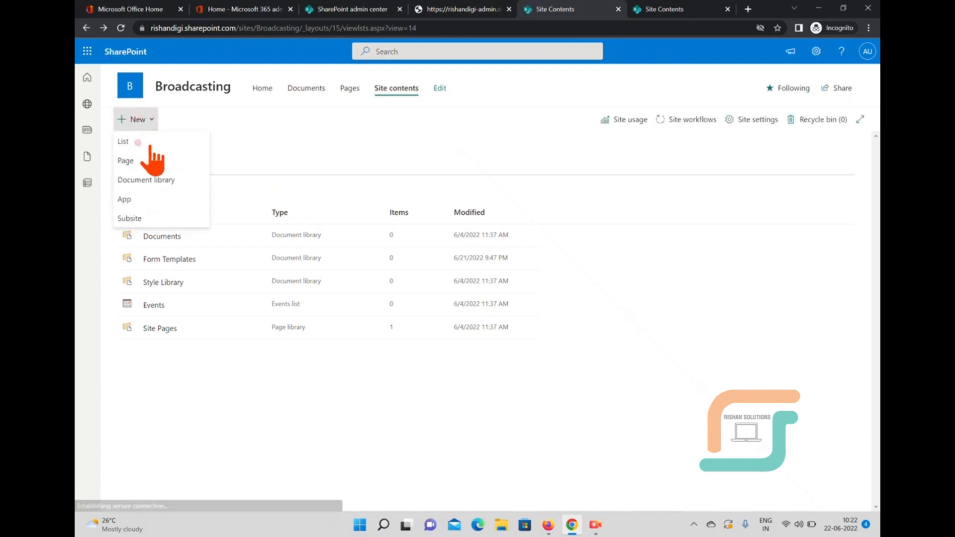
click(141, 214)
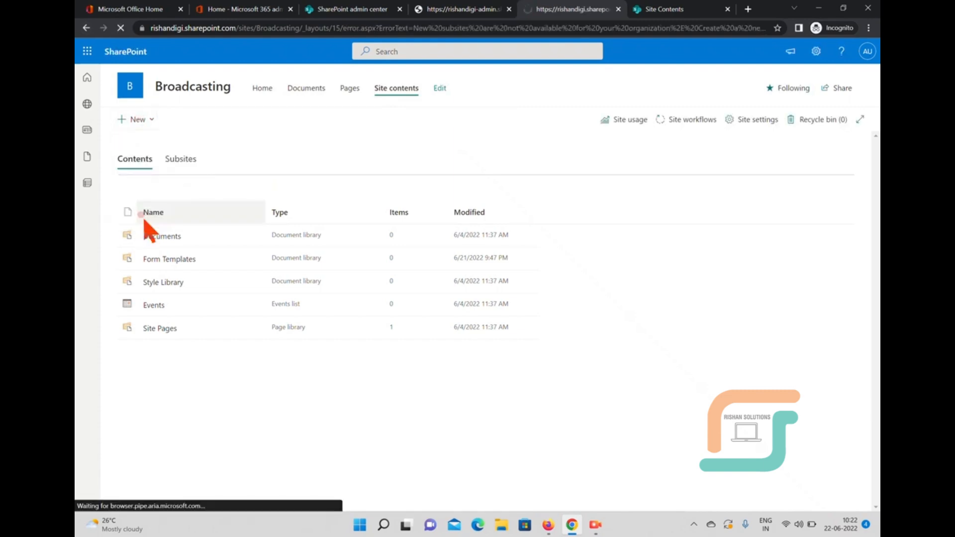
click(87, 28)
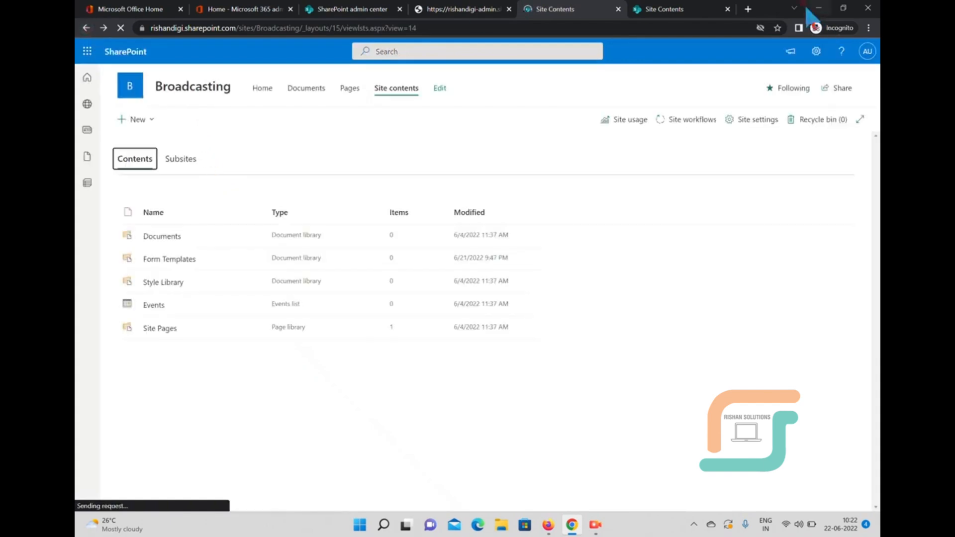
Refresh the Office team site's contents and start a new subsite from there
right_click(682, 13)
click(662, 14)
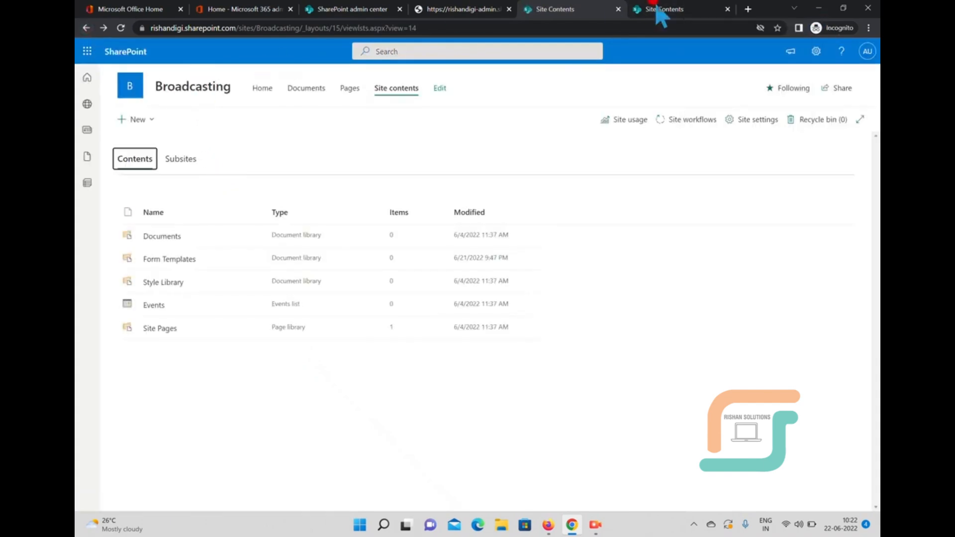
click(120, 28)
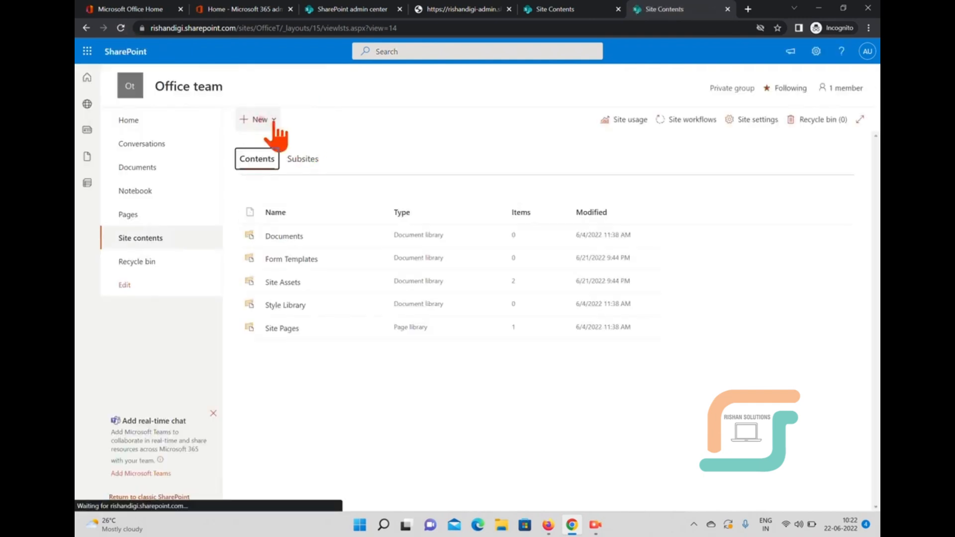
click(271, 120)
click(260, 219)
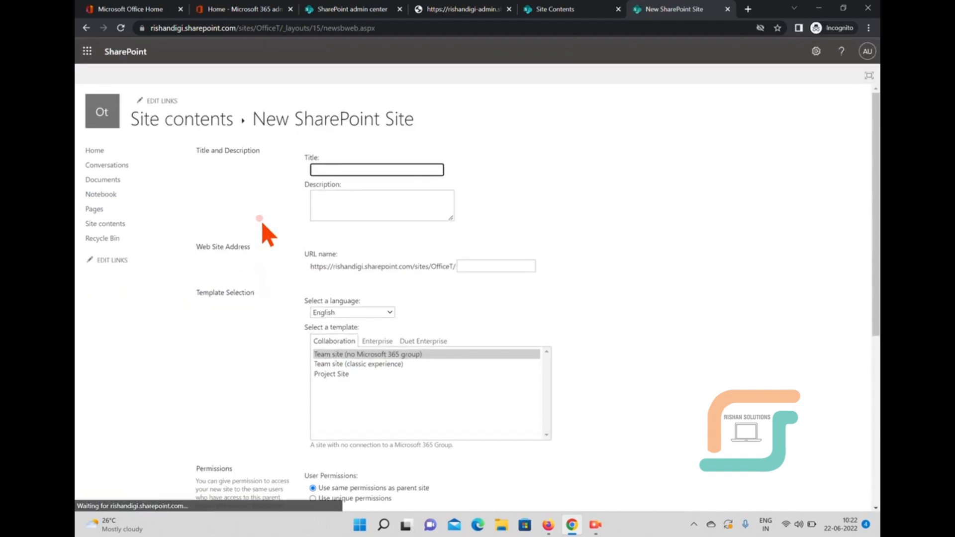
Title the new site Subsite, leave its description empty, and set its URL name to subsite
click(380, 166)
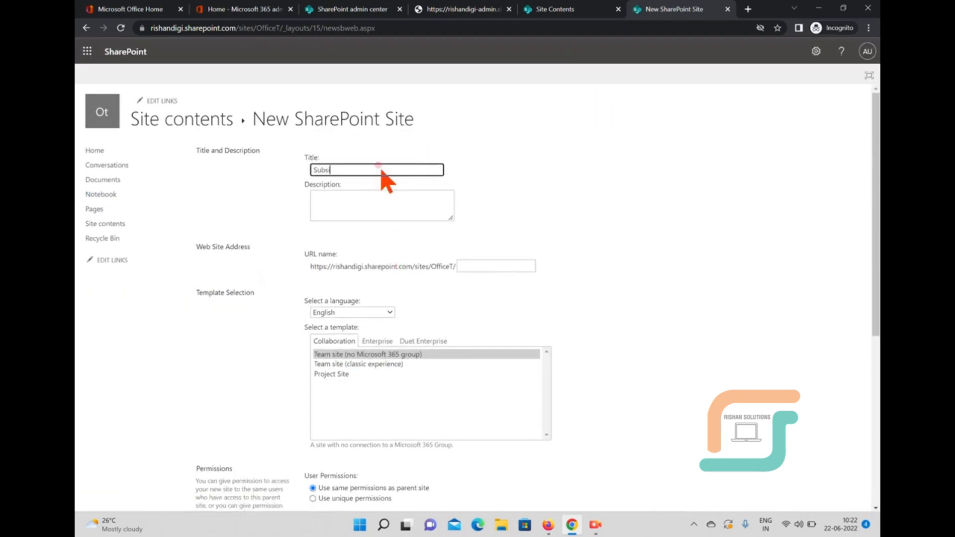
click(381, 194)
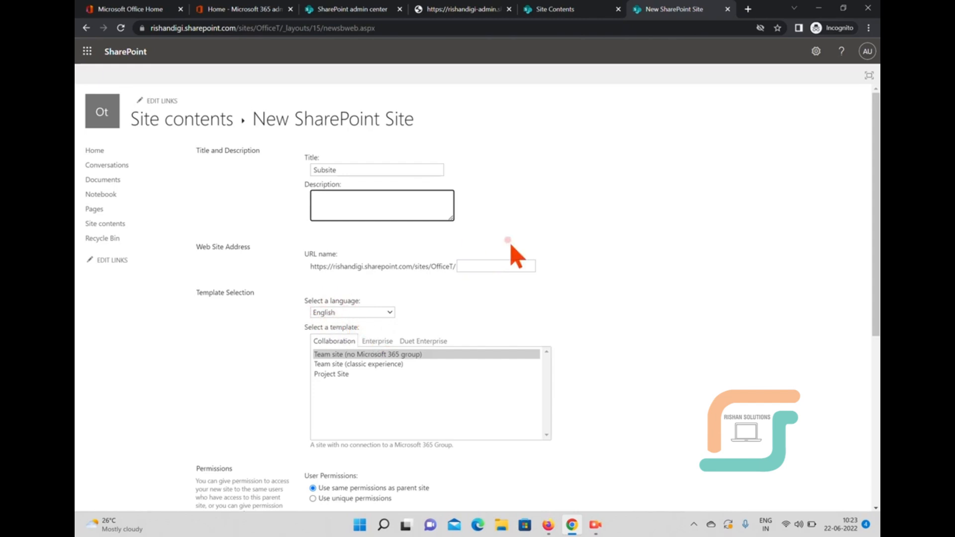
click(475, 263)
text(subsite)
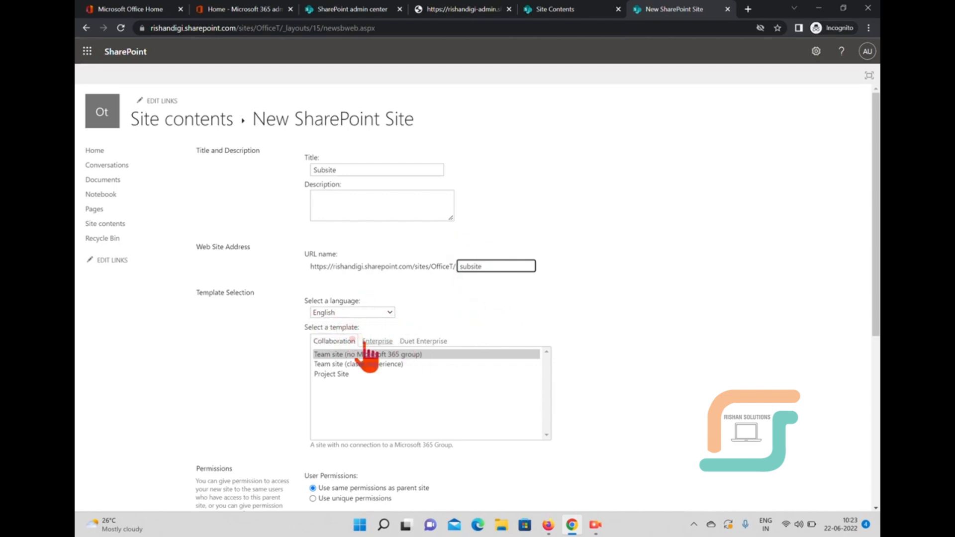
Browse the Collaboration, Enterprise and Duet Enterprise templates, and choose Team site (no Microsoft 365 group) for the new site
click(347, 355)
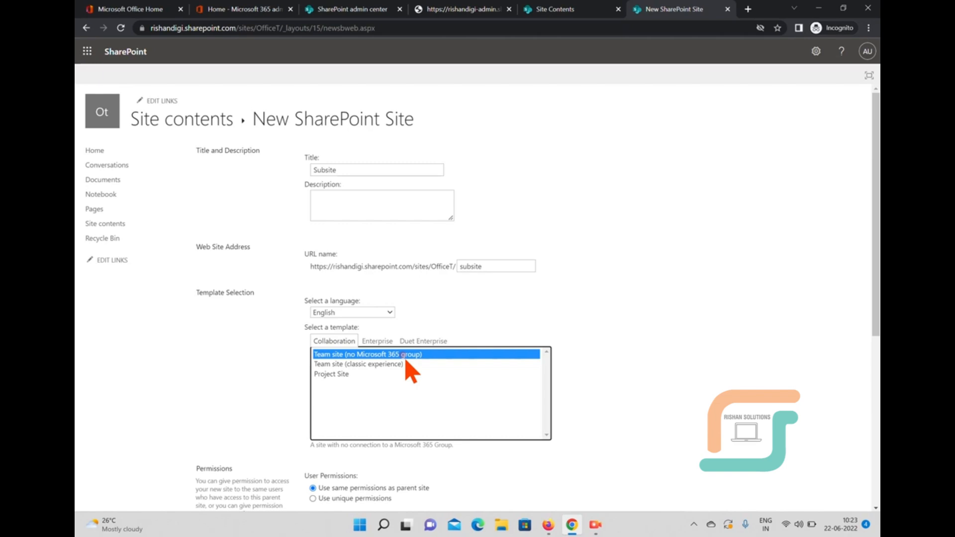
click(365, 365)
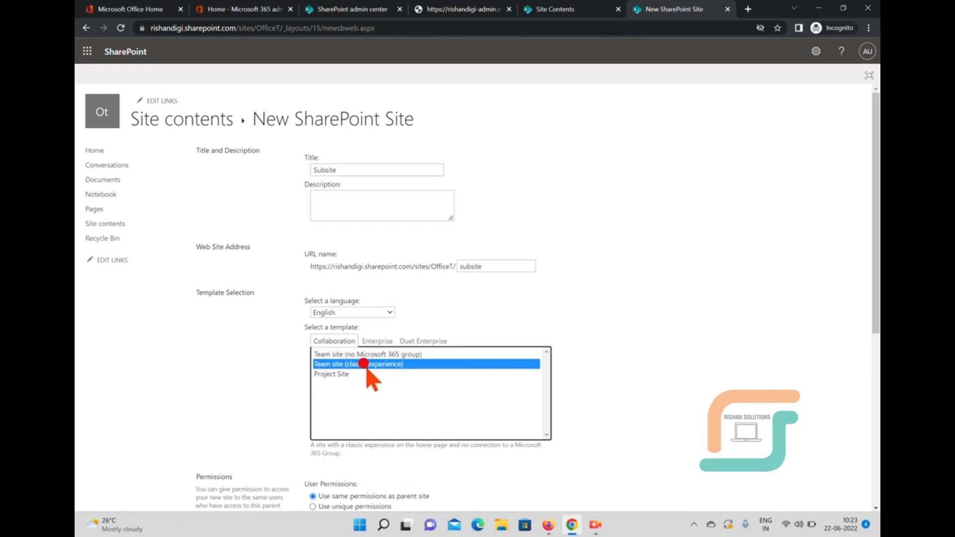
click(333, 374)
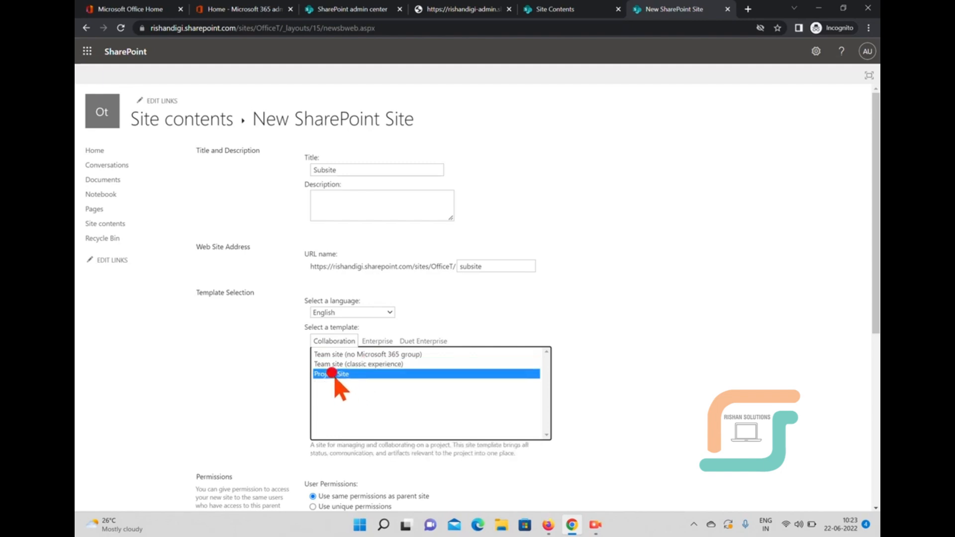
click(372, 341)
click(373, 338)
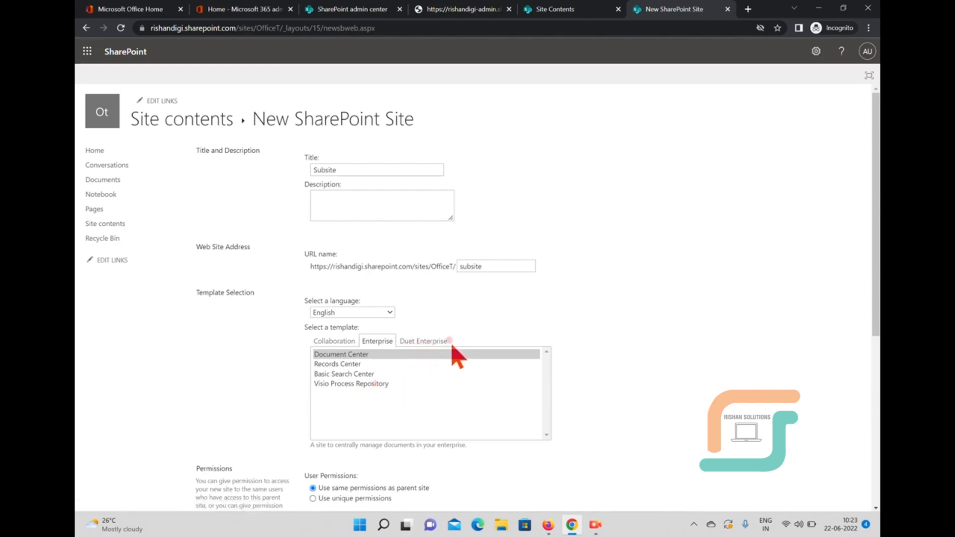
click(424, 343)
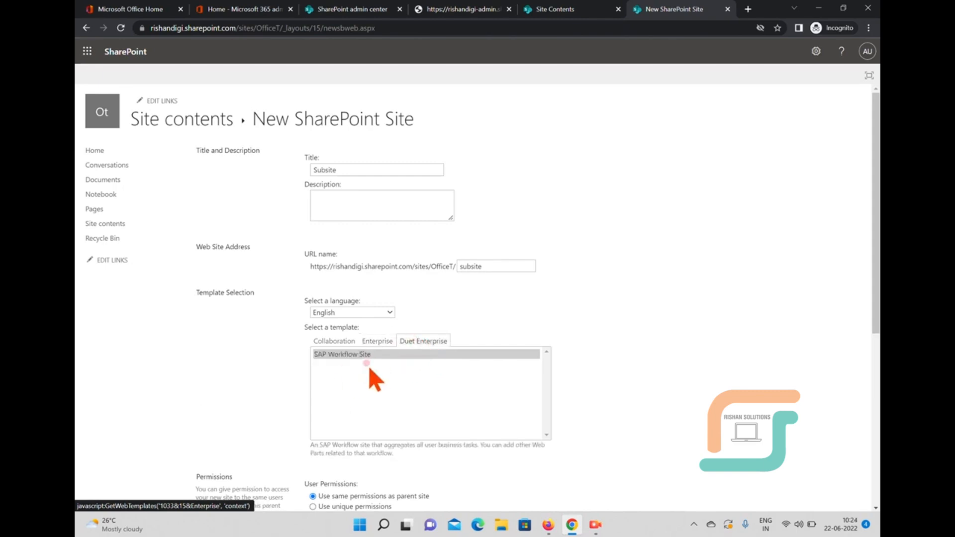
click(338, 342)
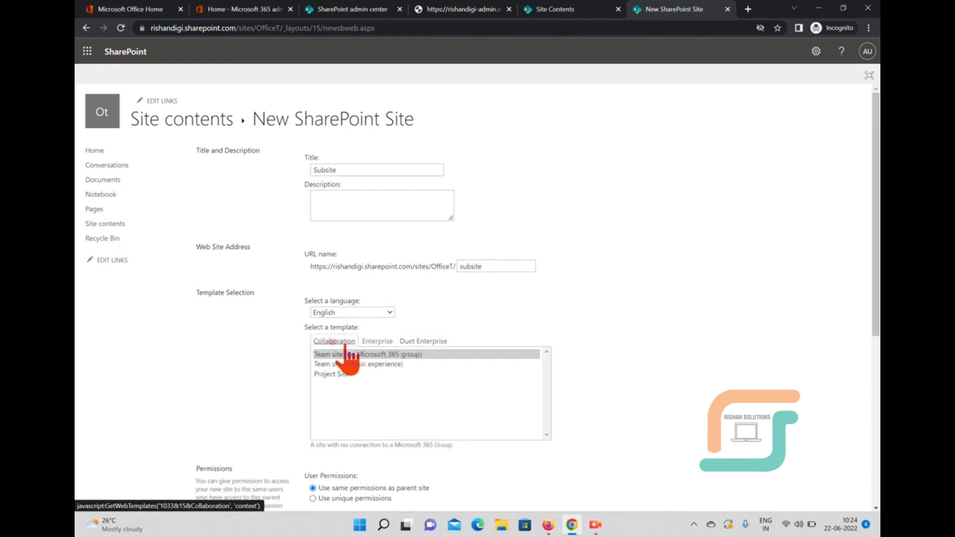
click(356, 353)
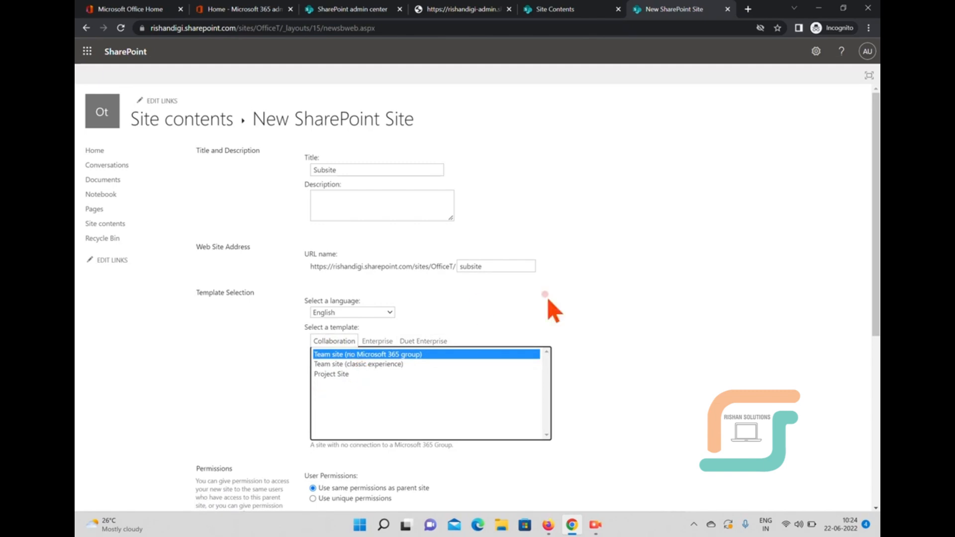
Use the parent site's permissions, show the site on the parent's Quick Launch and top link bar, and inherit the parent's top link bar
drag(874, 268, 874, 399)
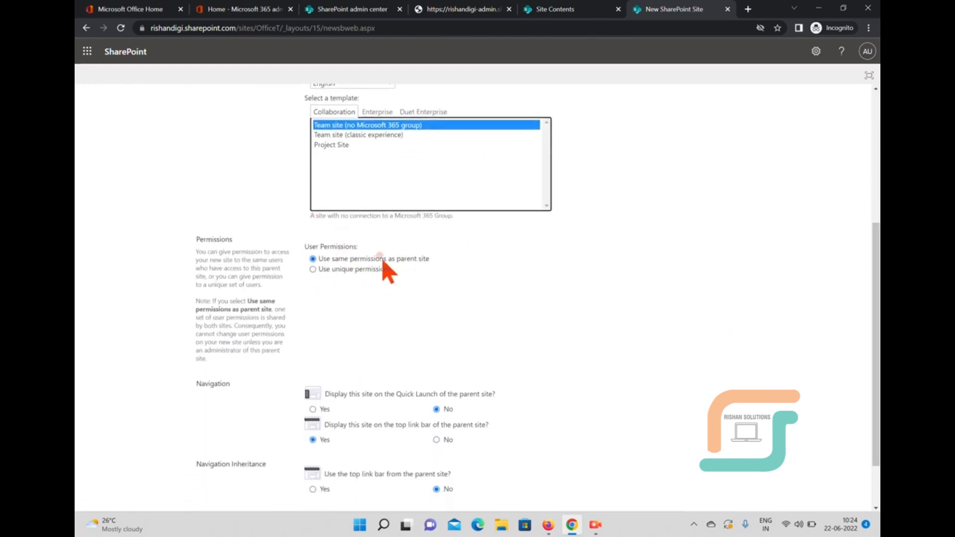
click(358, 261)
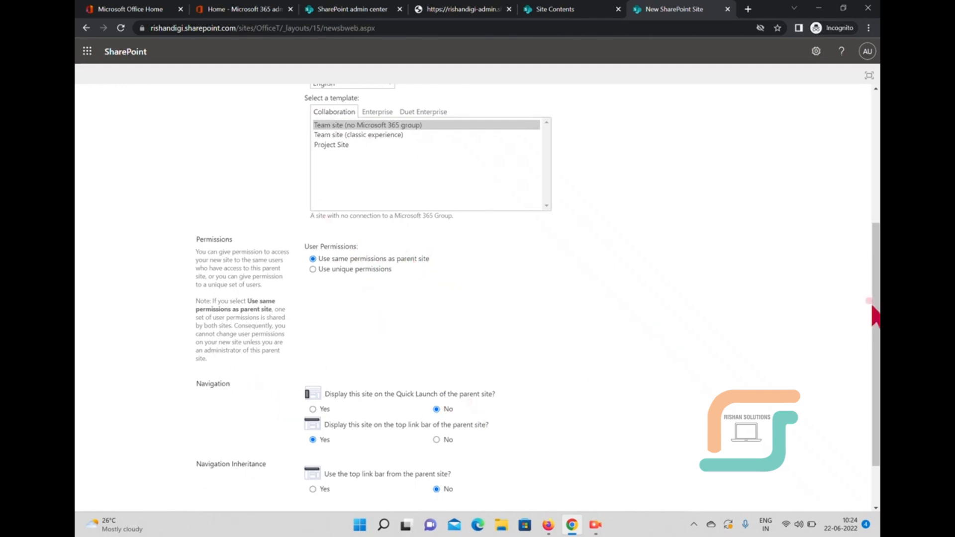
drag(876, 348, 877, 395)
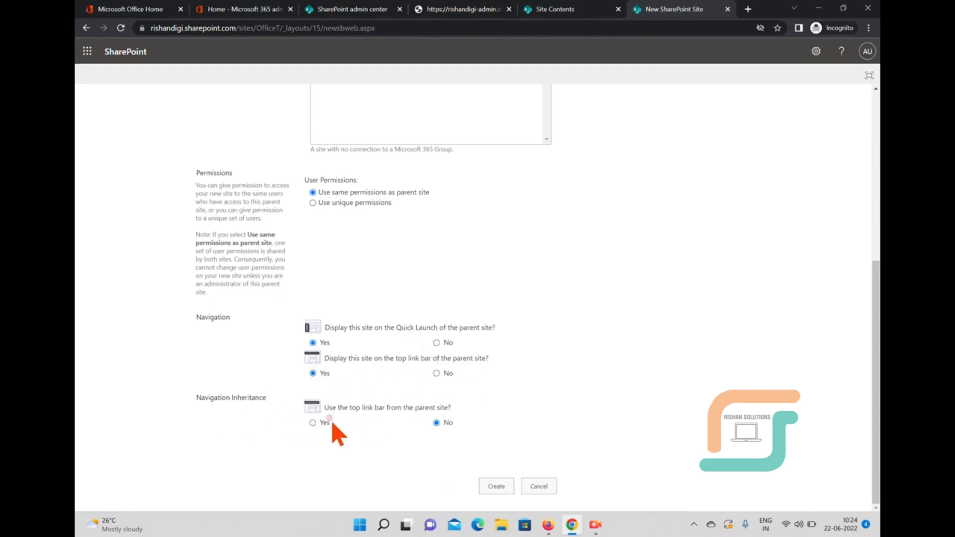
click(312, 423)
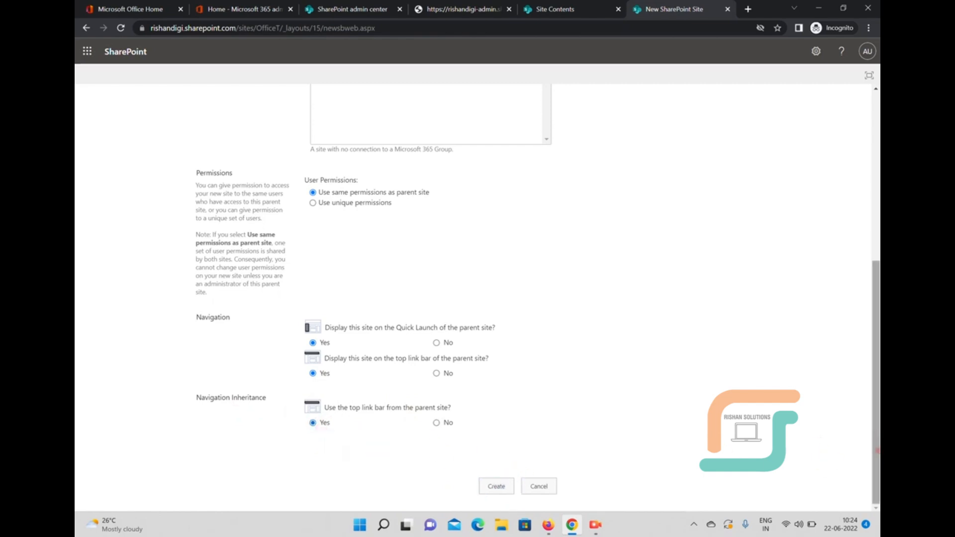
Review the new site's settings from title to navigation inheritance and create the subsite
drag(876, 446, 874, 294)
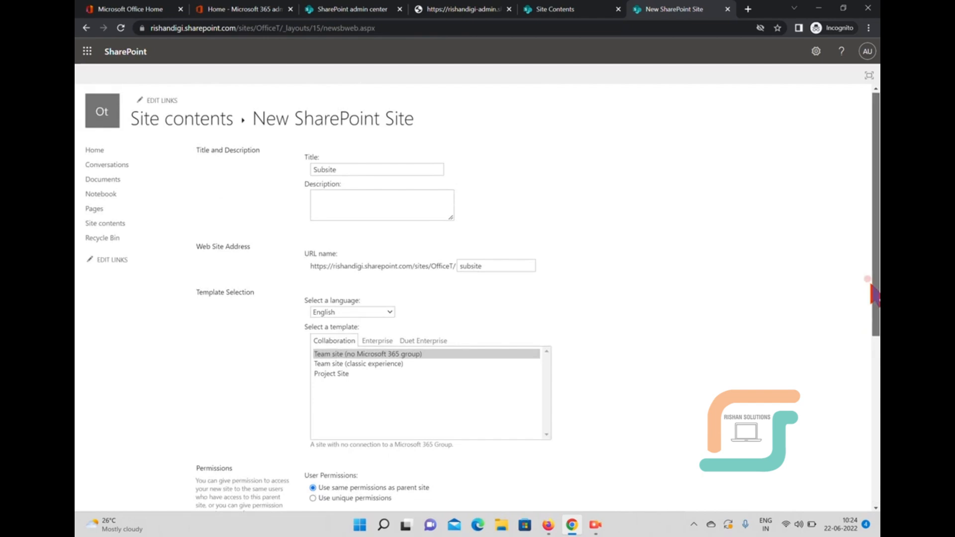
drag(874, 293, 874, 461)
click(497, 486)
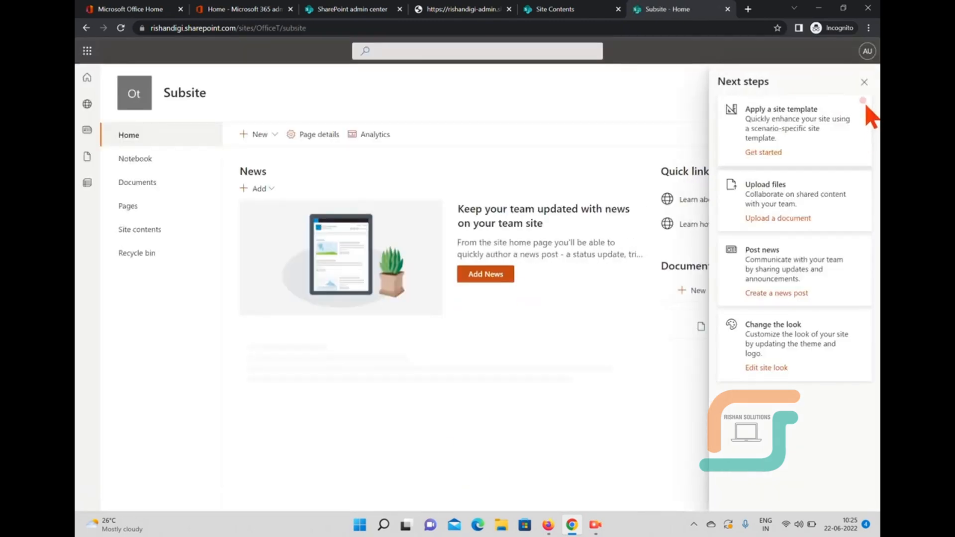
Dismiss the suggested next steps for the new subsite and examine how its web address extends the parent site's
click(866, 83)
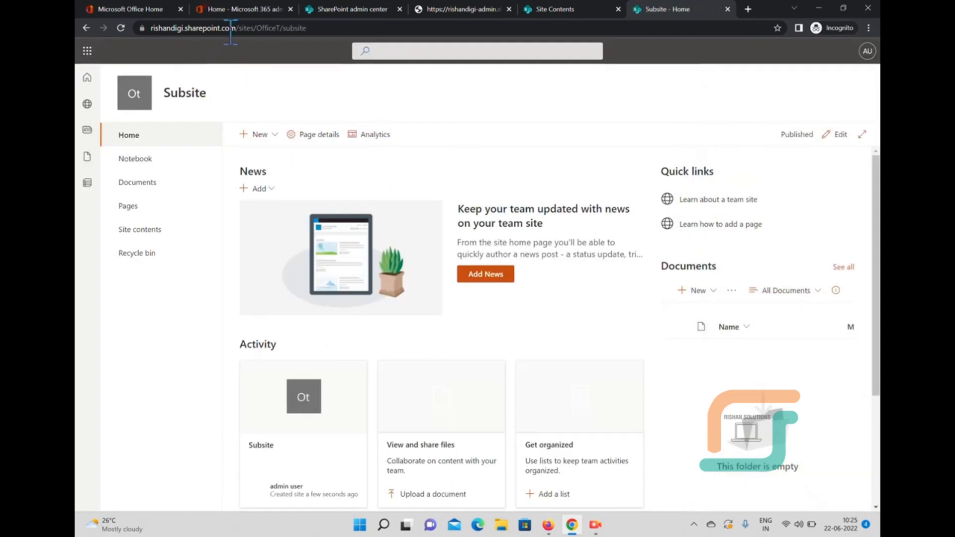
drag(280, 30, 165, 33)
double_click(347, 30)
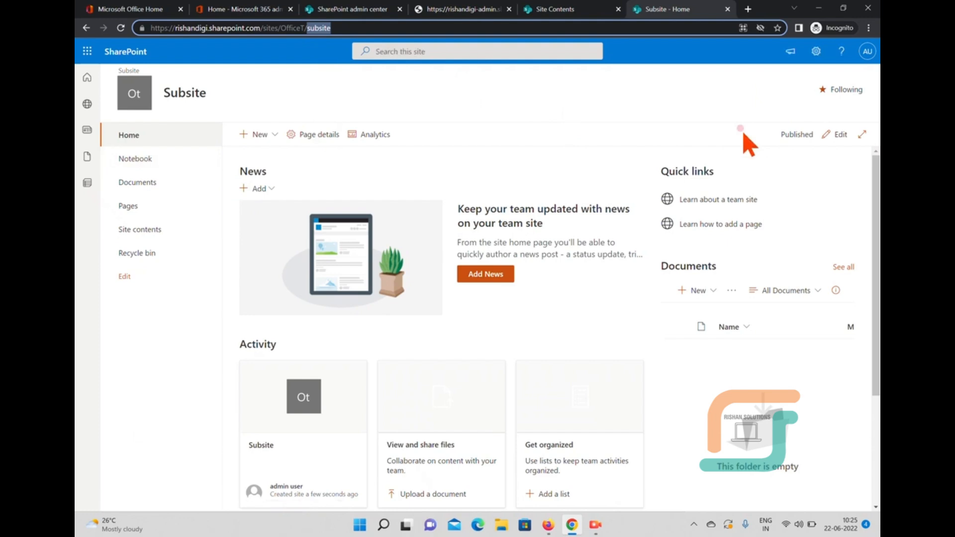
View the new subsite's site contents and check whether its new item types include a further subsite
click(816, 51)
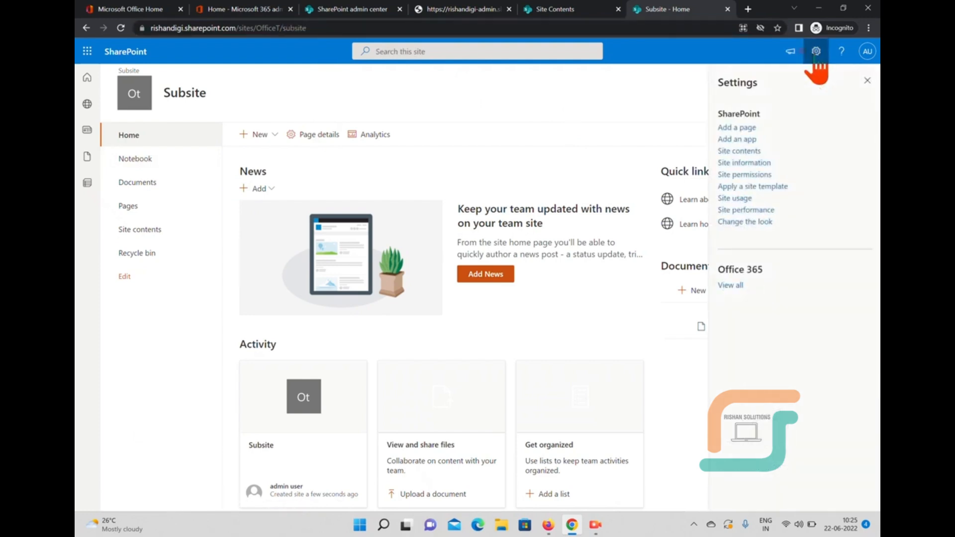
click(735, 151)
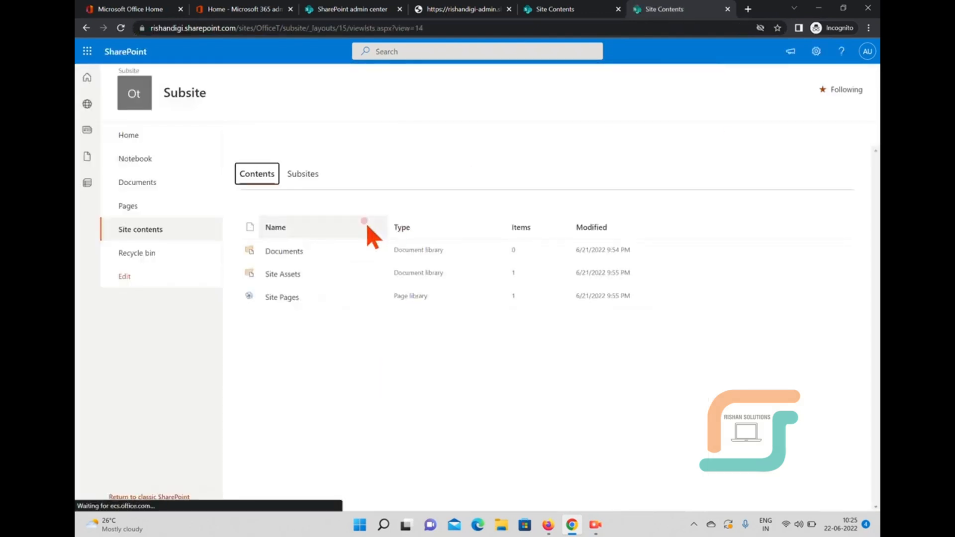
click(272, 140)
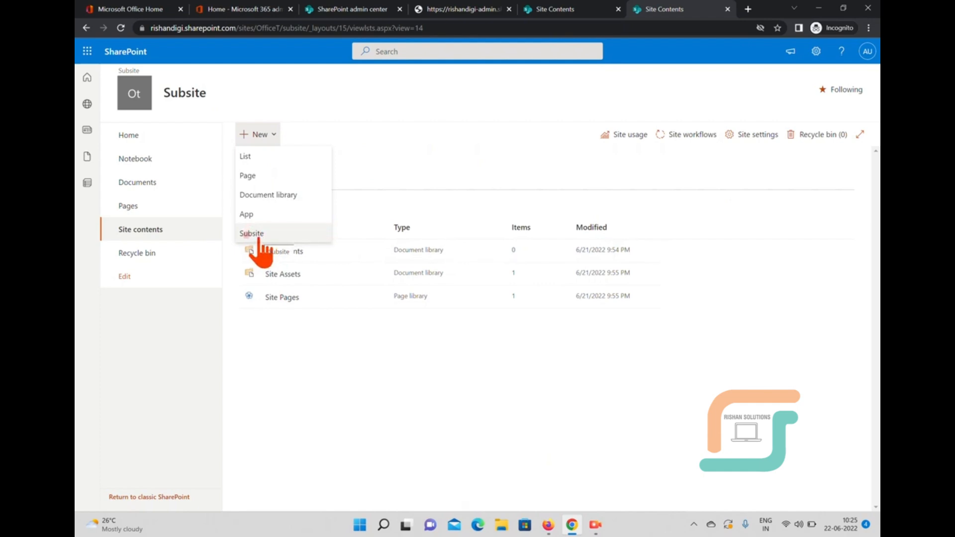
click(695, 210)
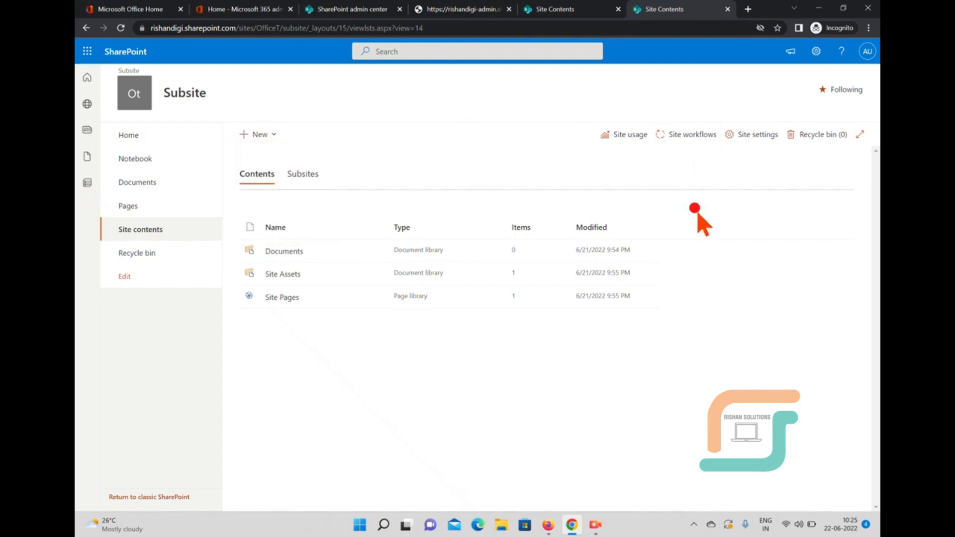
click(406, 228)
Refresh the Broadcasting site's contents and start a new subsite under it
click(542, 15)
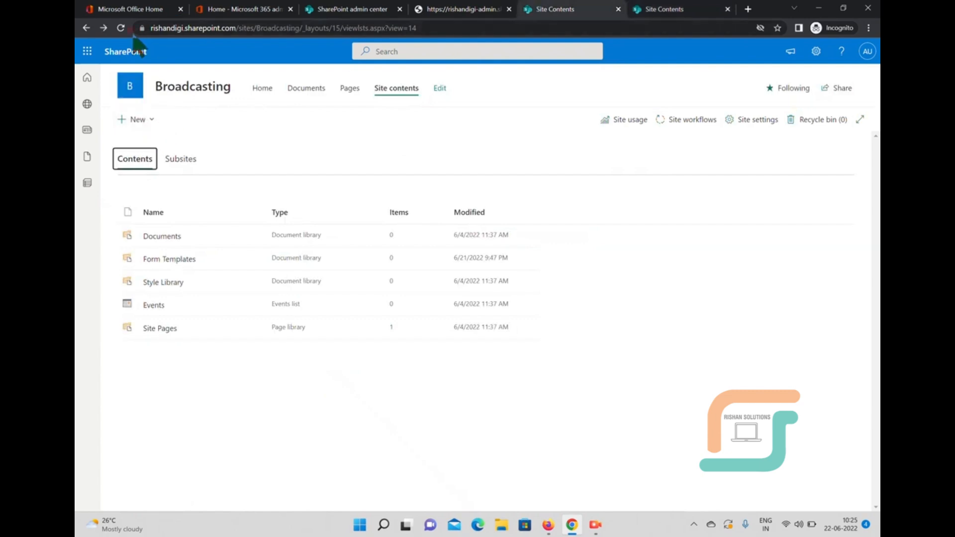
click(120, 28)
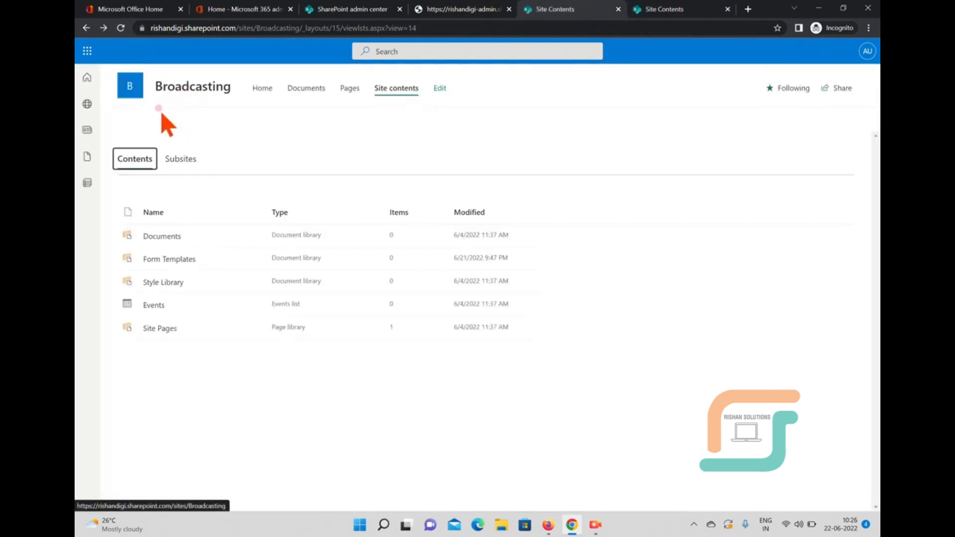
click(139, 120)
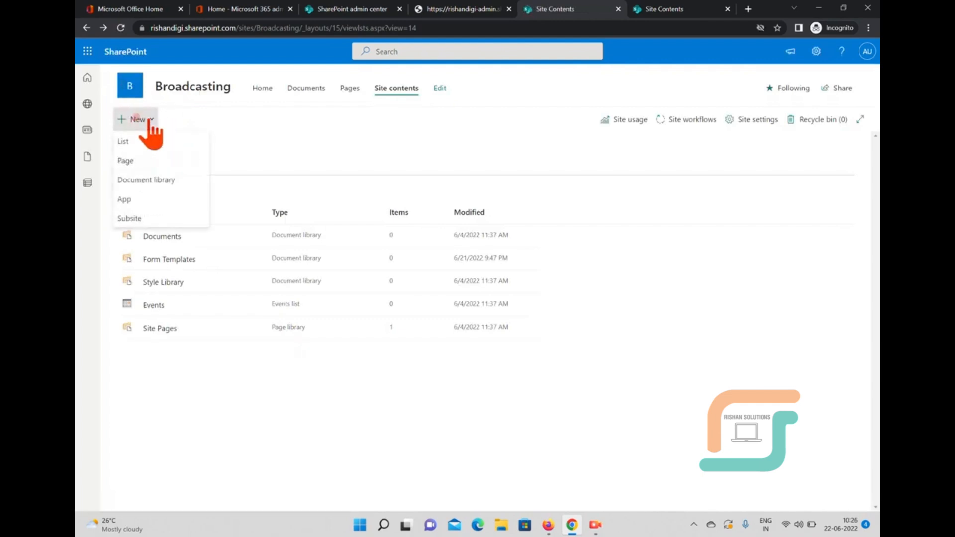
click(130, 219)
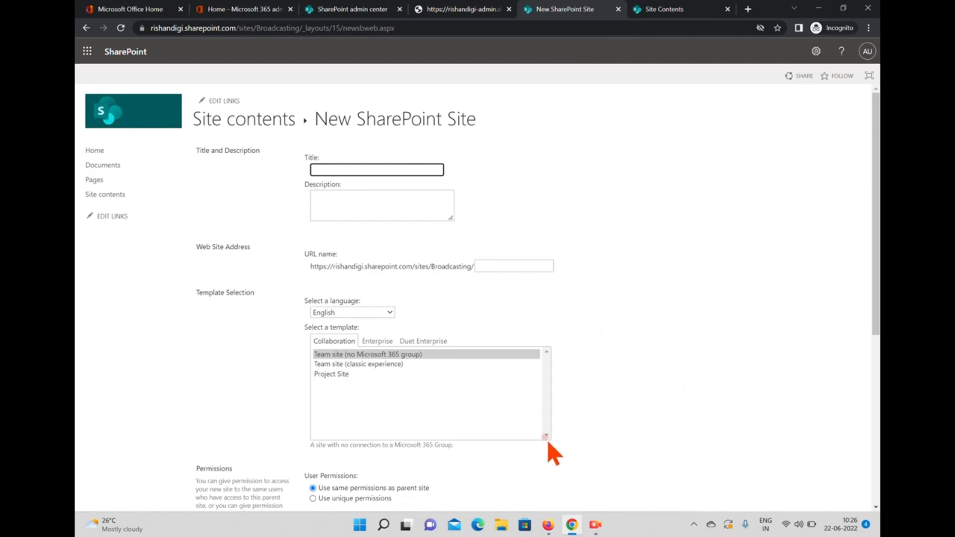
click(601, 529)
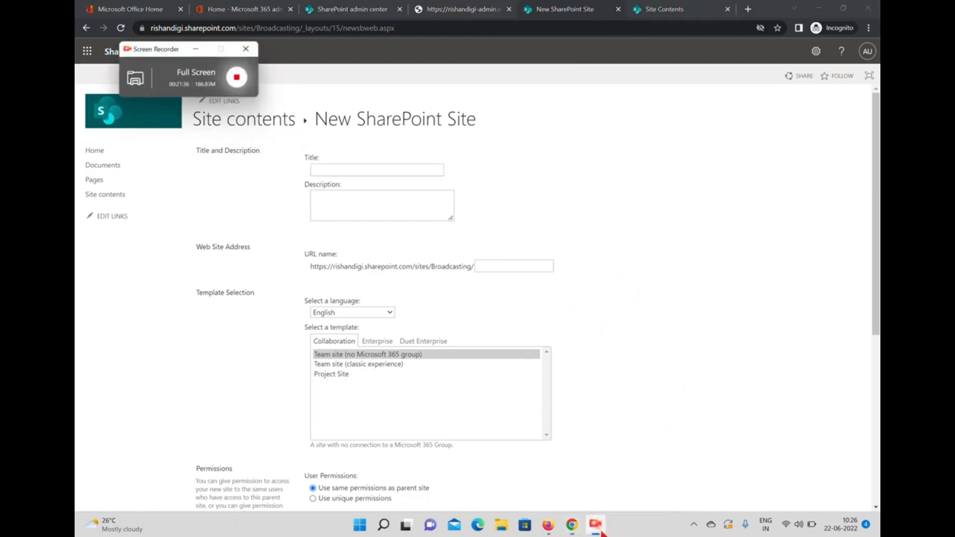
click(238, 81)
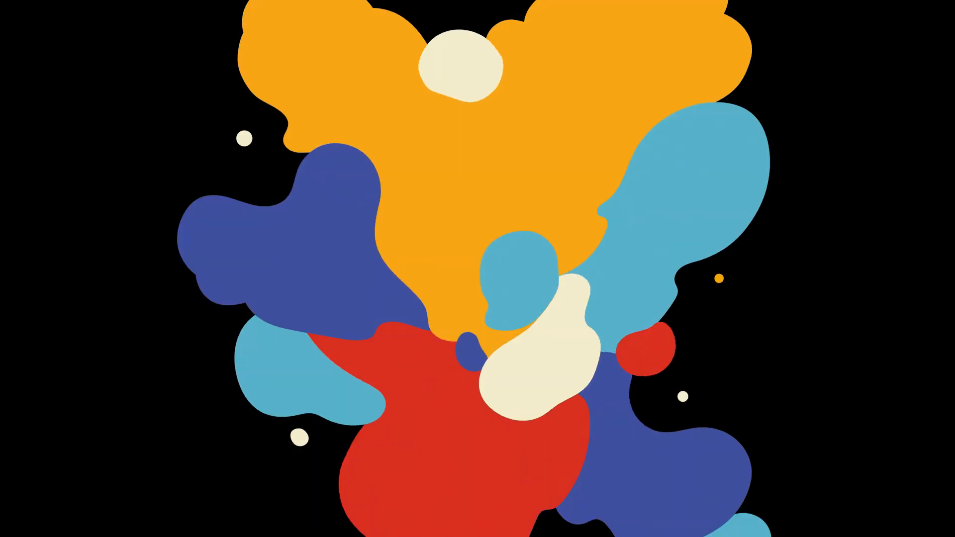